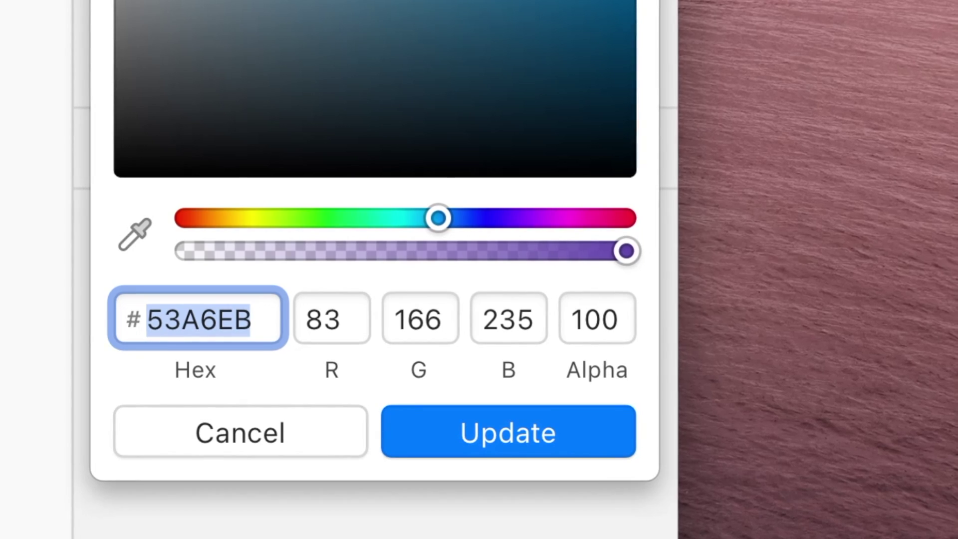
Update the colour variable to purple 6145AD and view the colour variables.
{"action": "type", "text": "6145AD"}
{"action": "key", "text": "Return"}
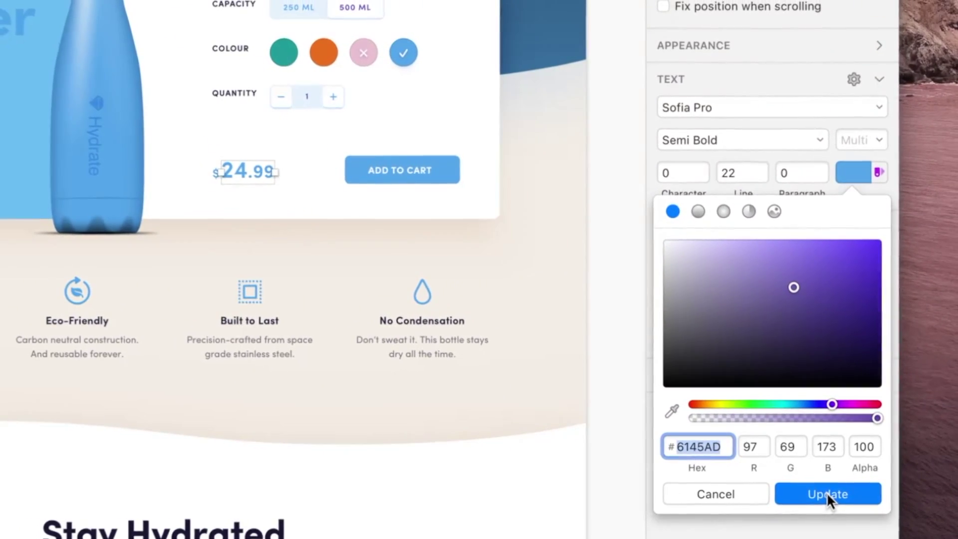
{"action": "left_click", "coordinate": [514, 432]}
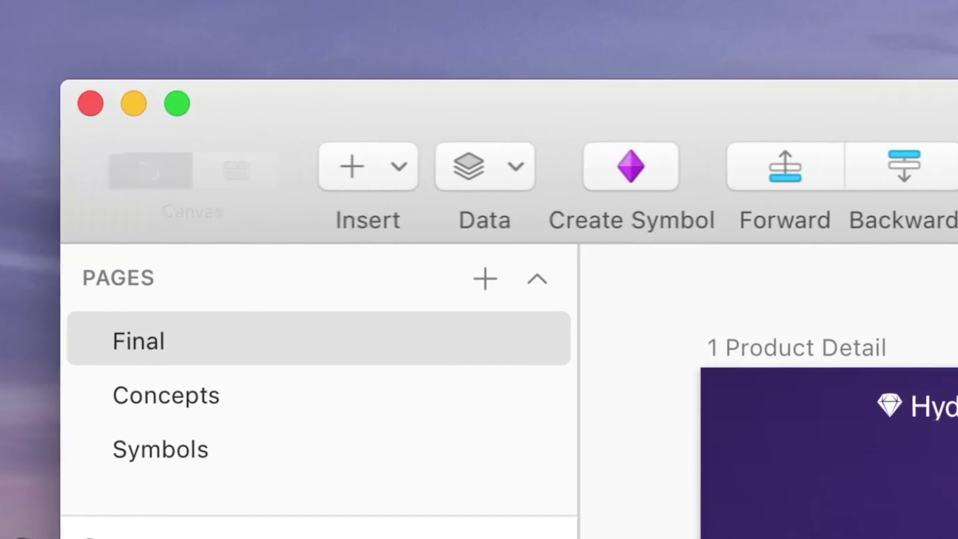
{"action": "left_click", "coordinate": [251, 167]}
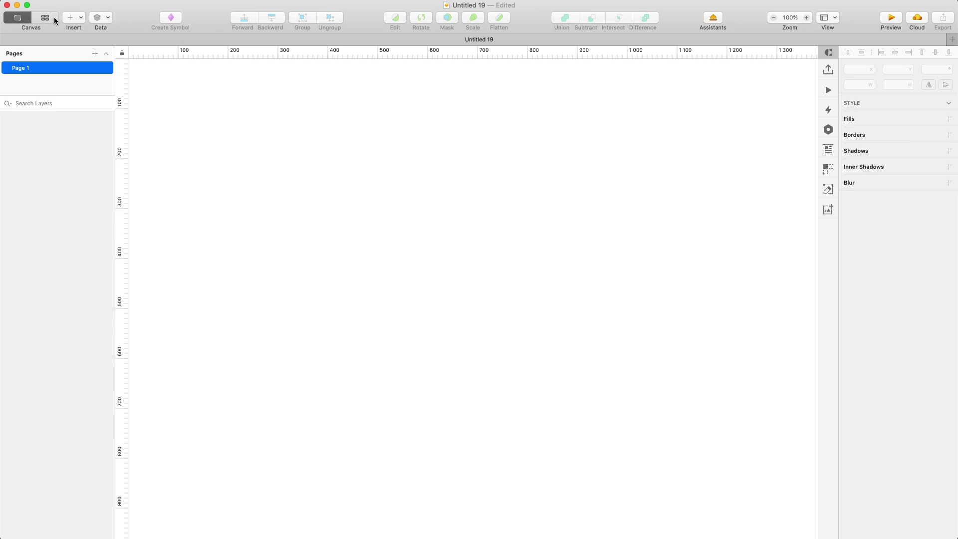
Return to the canvas and draw a large artboard.
{"action": "left_click", "coordinate": [47, 21]}
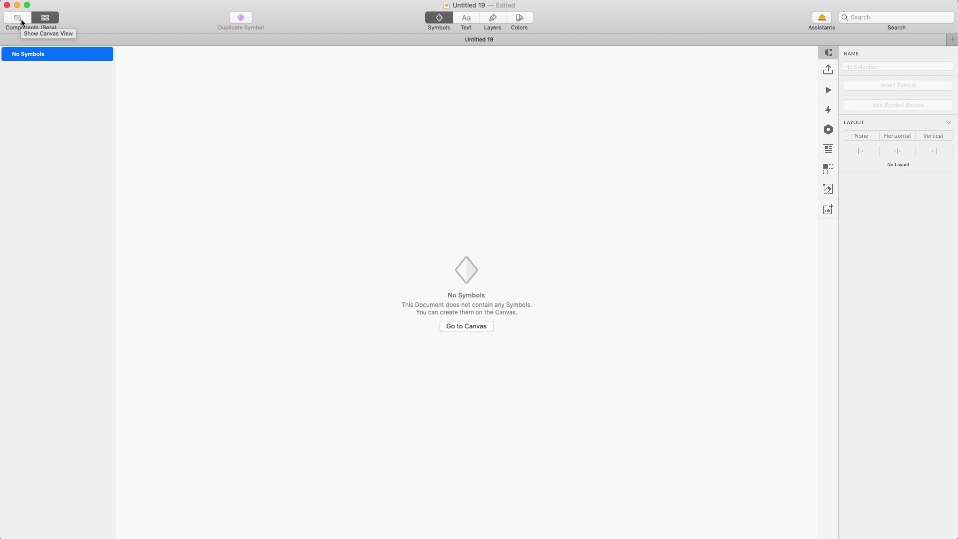
{"action": "left_click", "coordinate": [448, 326]}
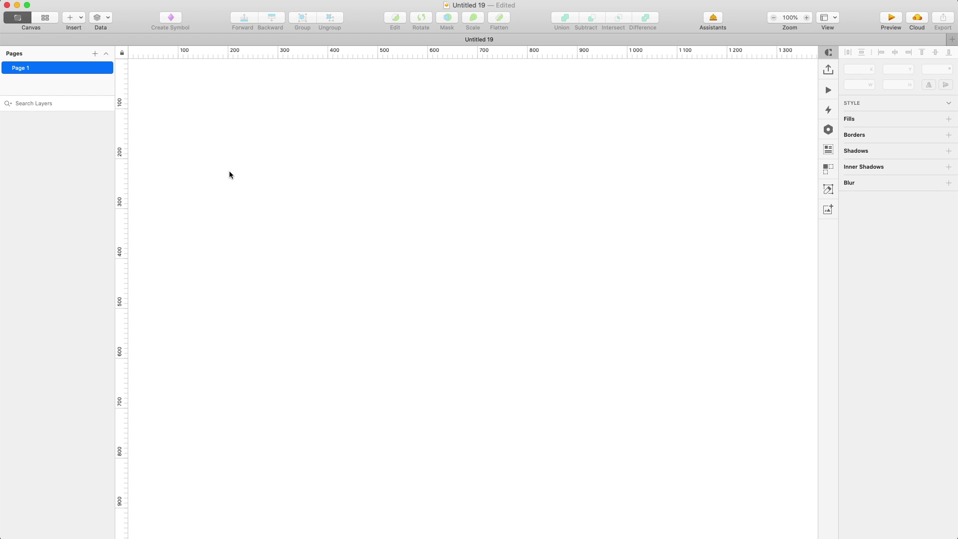
{"action": "key", "text": "a"}
{"action": "left_click_drag", "start_coordinate": [185, 91], "coordinate": [759, 494]}
Draw a rectangle in the artboard's upper middle and size it 200 by 50.
{"action": "left_click", "coordinate": [781, 430]}
{"action": "key", "text": "r"}
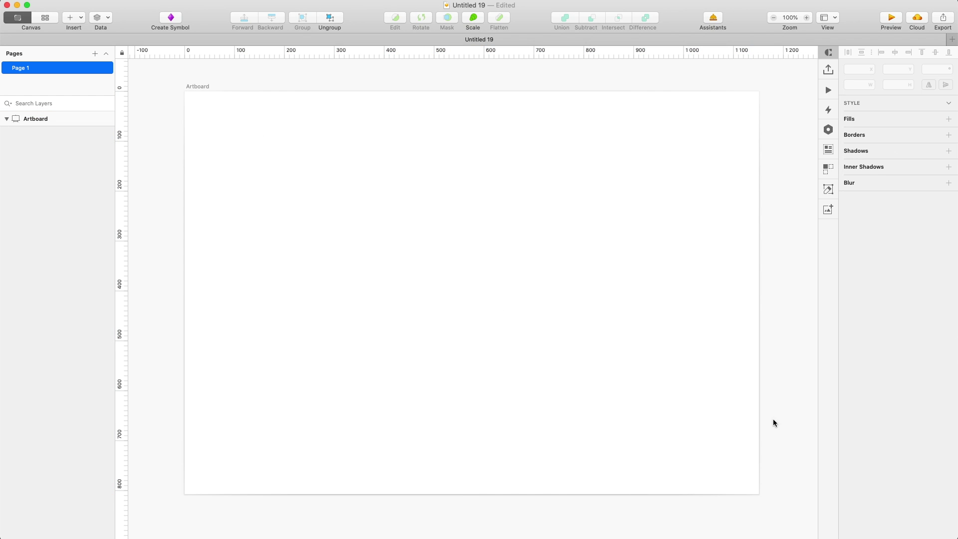
{"action": "left_click_drag", "start_coordinate": [351, 205], "coordinate": [514, 250]}
{"action": "left_click", "coordinate": [861, 86]}
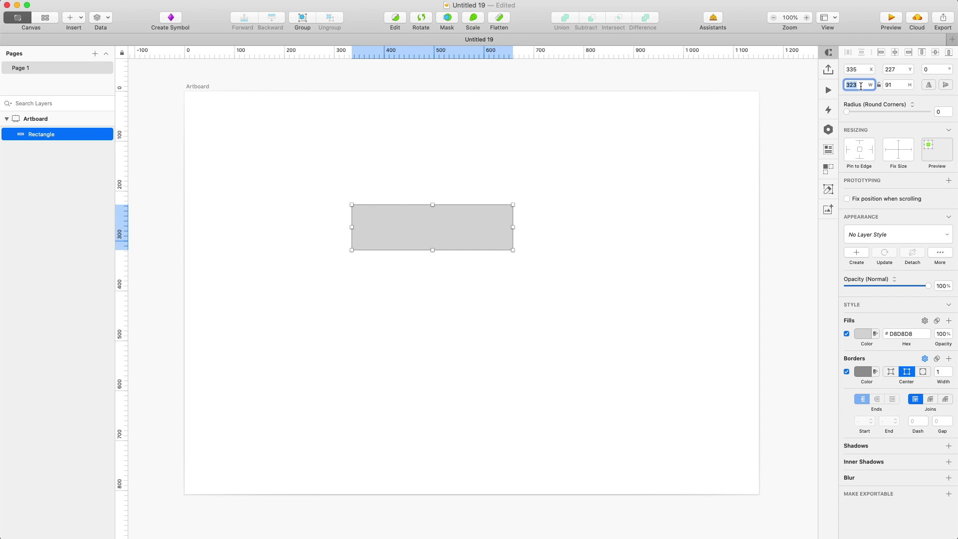
{"action": "type", "text": "200"}
{"action": "key", "text": "Tab"}
{"action": "type", "text": "4"}
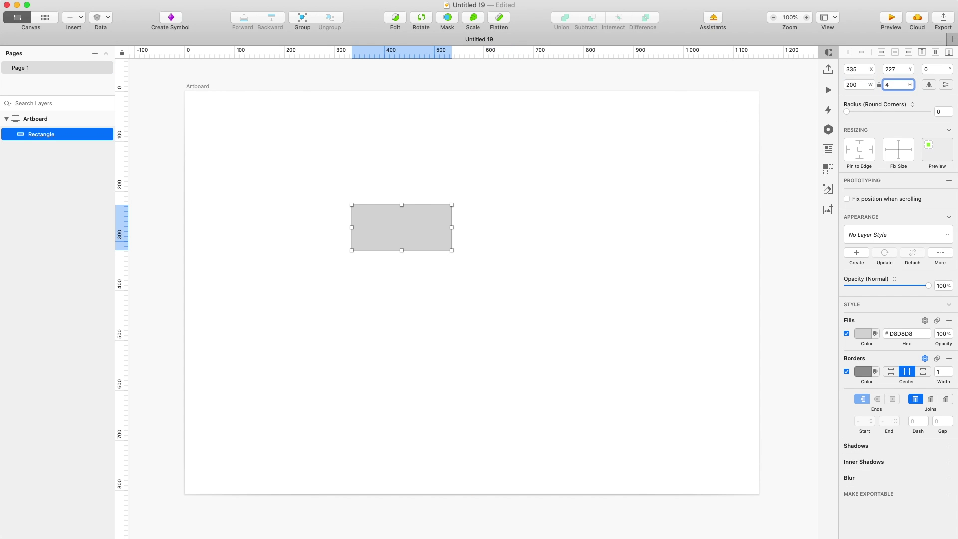
{"action": "type", "text": "0"}
{"action": "key", "text": "Return"}
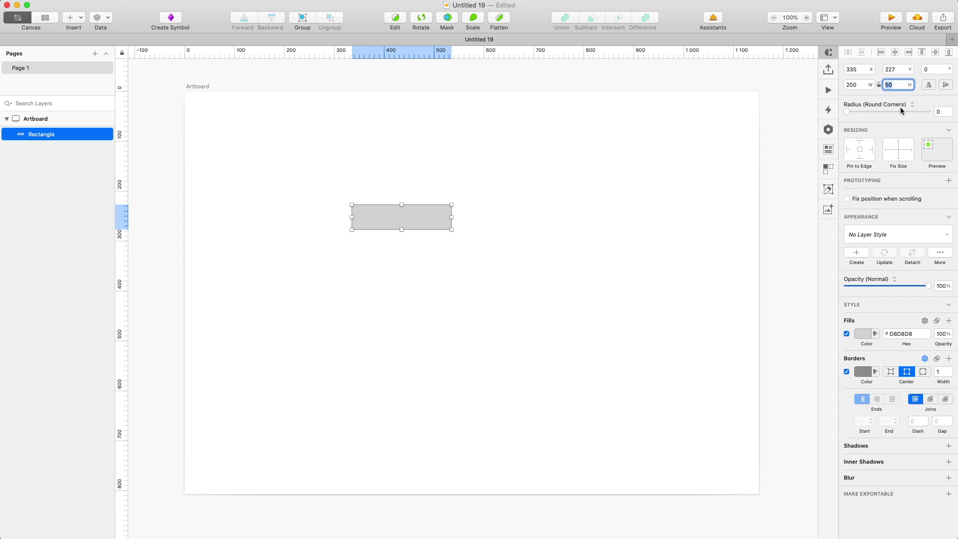
Give the rectangle an 8-pixel corner radius and remove its border.
{"action": "left_click", "coordinate": [945, 112]}
{"action": "type", "text": "8"}
{"action": "key", "text": "Return"}
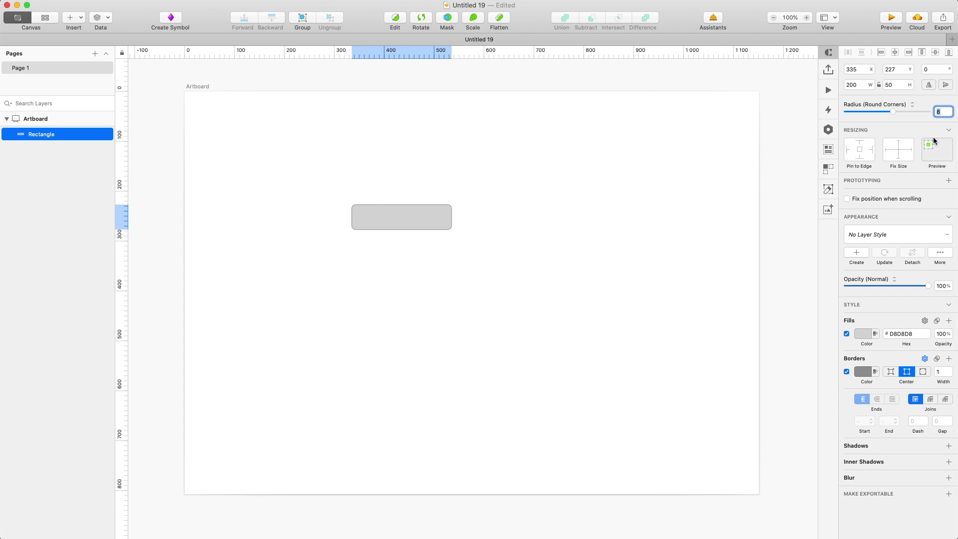
{"action": "left_click", "coordinate": [847, 372]}
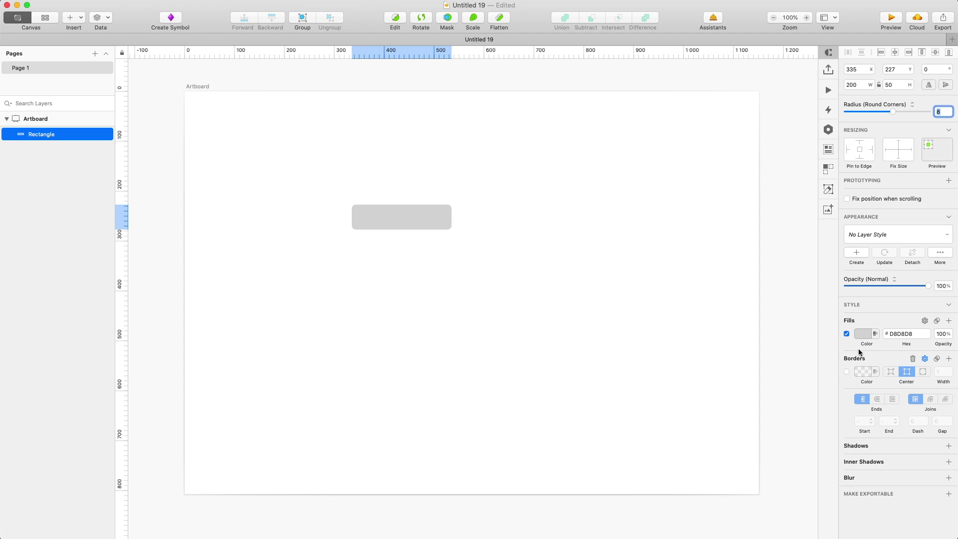
Fill the rectangle with red D01030.
{"action": "left_click", "coordinate": [864, 334]}
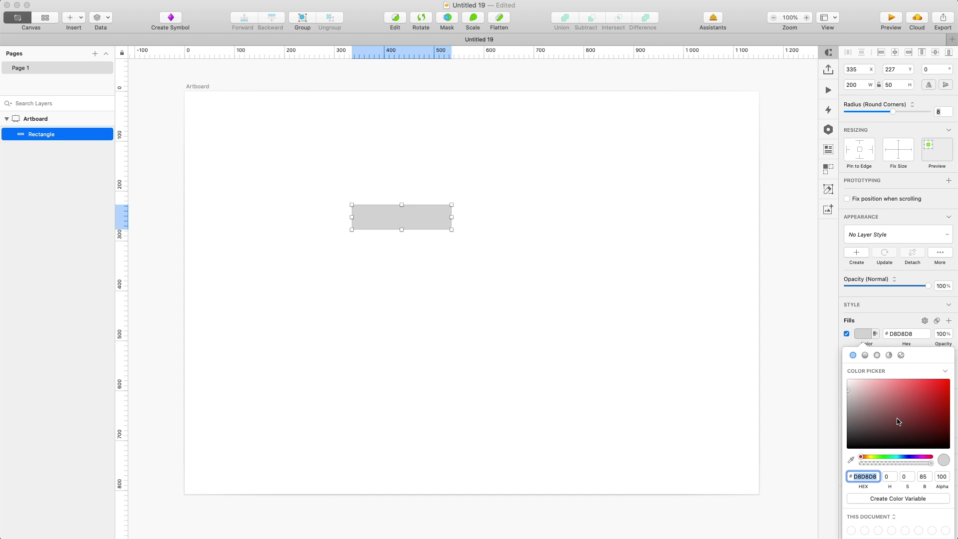
{"action": "key", "text": "BackSpace"}
{"action": "type", "text": "d01030"}
{"action": "key", "text": "Return"}
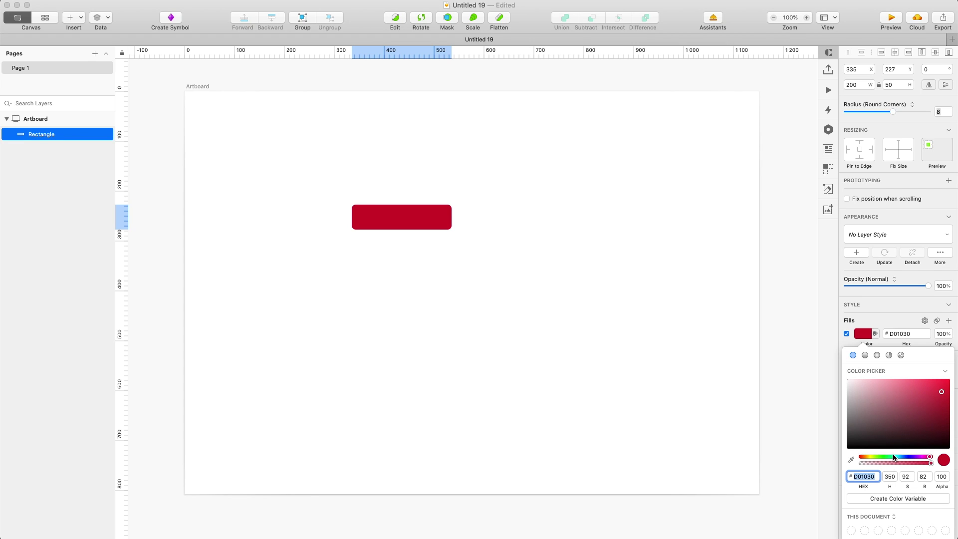
Save the red as a colour variable named MAIN / RED.
{"action": "left_click", "coordinate": [892, 499]}
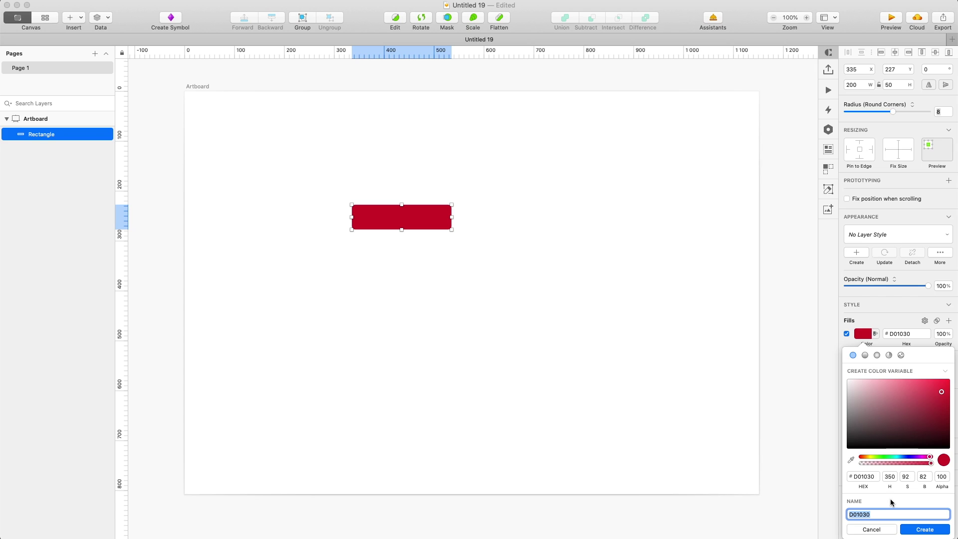
{"action": "type", "text": "RED"}
{"action": "key", "text": "BackSpace"}
{"action": "key", "text": "BackSpace"}
{"action": "key", "text": "BackSpace"}
{"action": "key", "text": "BackSpace"}
{"action": "type", "text": "MAIN / RED"}
{"action": "key", "text": "Return"}
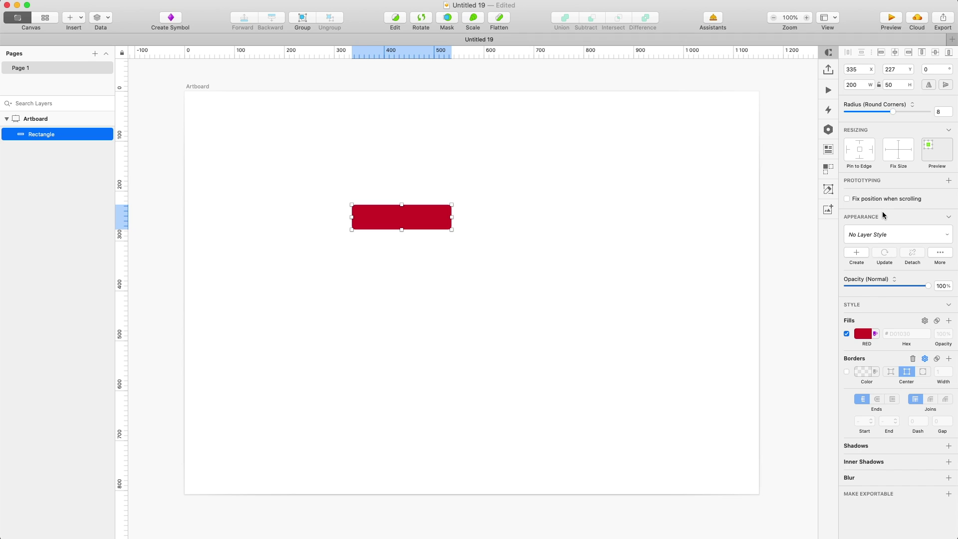
Confirm the fill uses the variable and place a text layer on the button.
{"action": "left_click", "coordinate": [950, 218]}
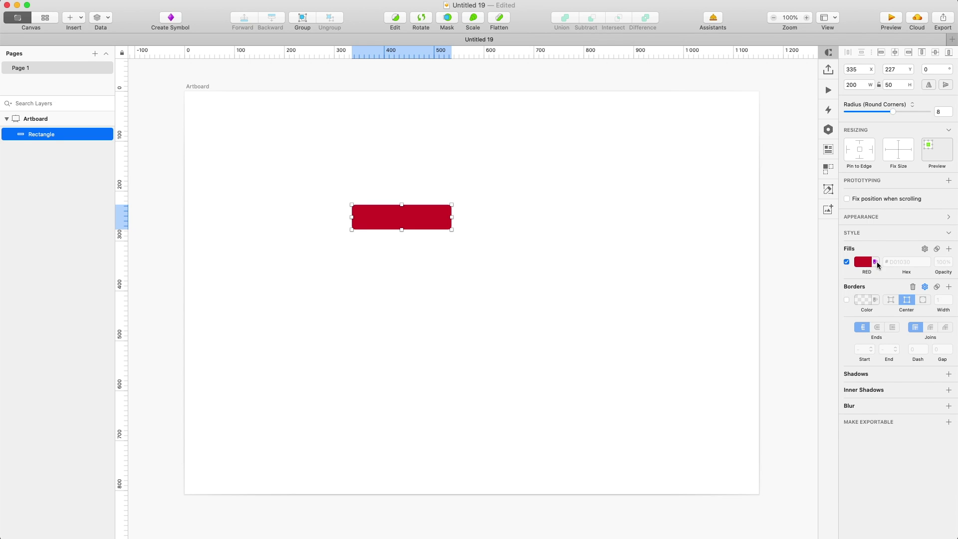
{"action": "left_click", "coordinate": [865, 262]}
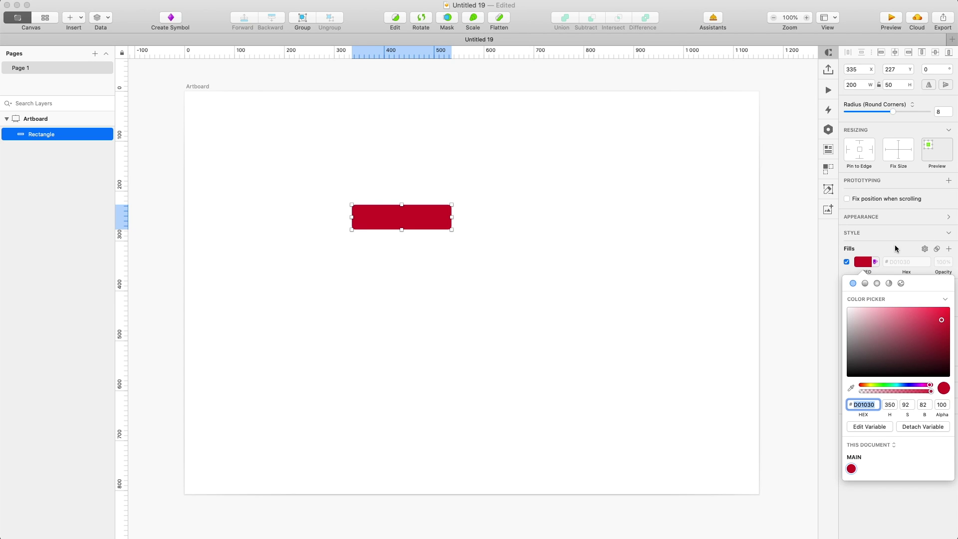
{"action": "left_click", "coordinate": [867, 263]}
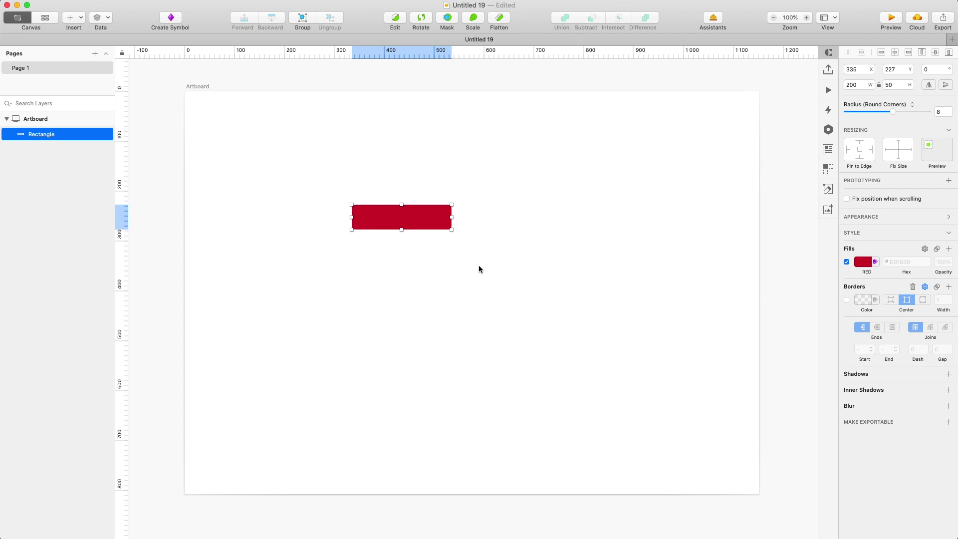
{"action": "key", "text": "t"}
{"action": "left_click", "coordinate": [385, 216]}
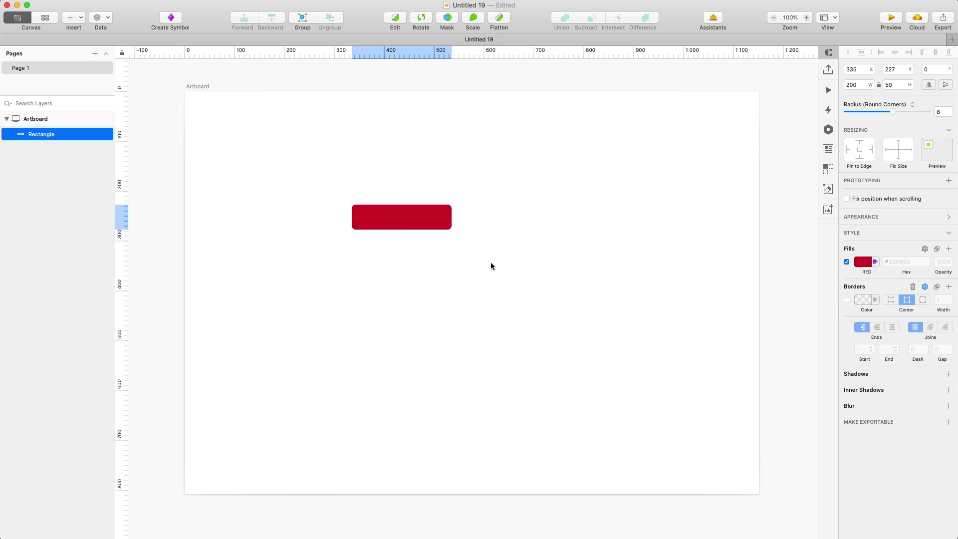
Type the label 'Click me', set it in Euclid Circular B, and centre it.
{"action": "type", "text": "Click me"}
{"action": "key", "text": "Escape"}
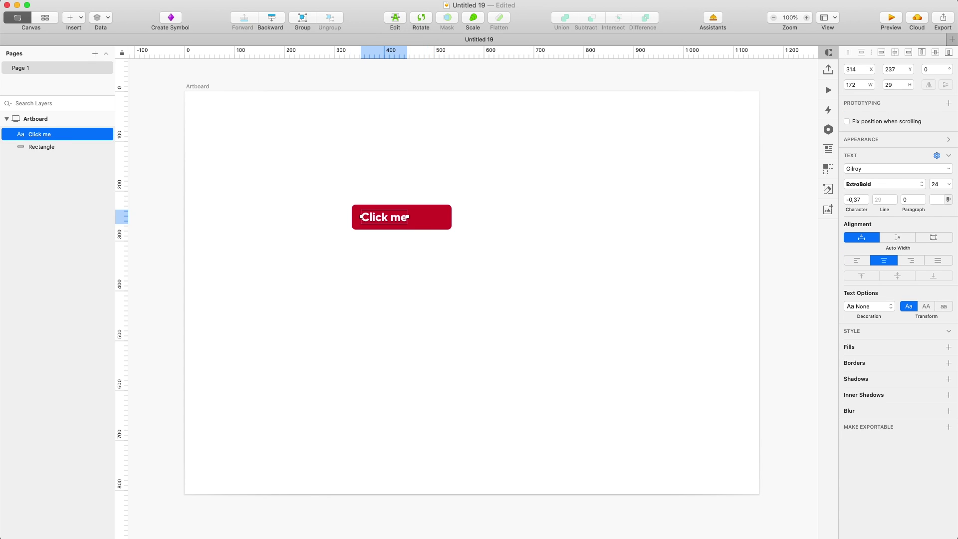
{"action": "left_click", "coordinate": [936, 185]}
{"action": "key", "text": "shift+Tab"}
{"action": "key", "text": "shift+Tab"}
{"action": "type", "text": "eucl"}
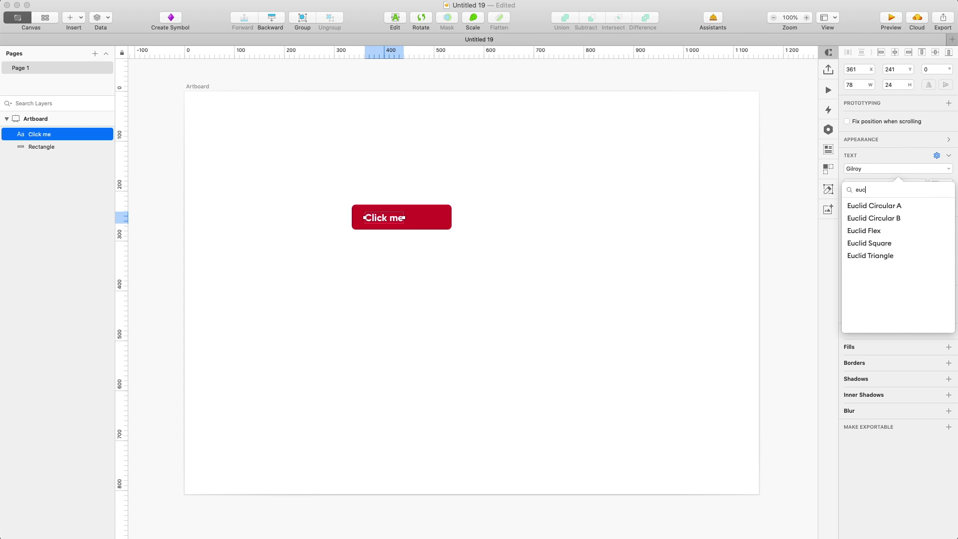
{"action": "key", "text": "Down"}
{"action": "key", "text": "Return"}
{"action": "key", "text": "Tab"}
{"action": "left_click_drag", "start_coordinate": [394, 219], "coordinate": [412, 219]}
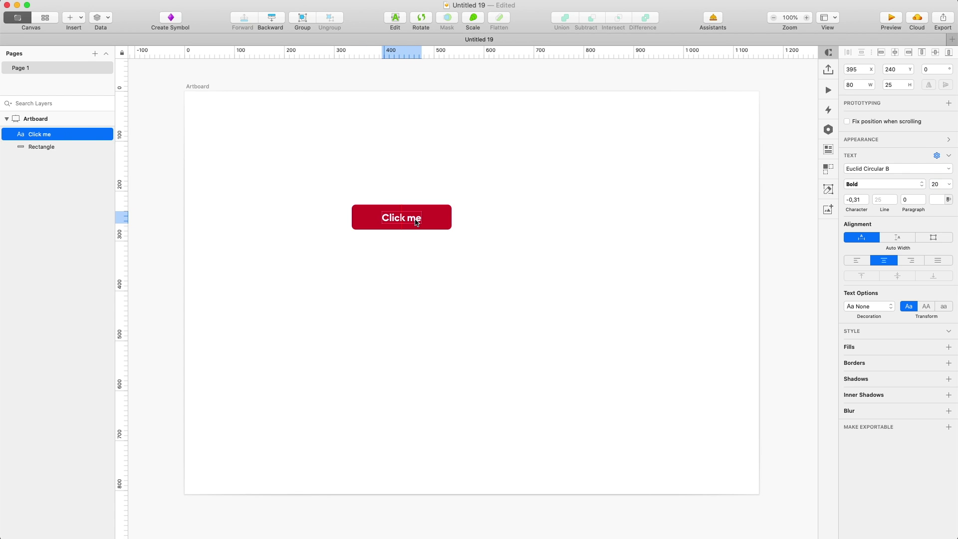
Set the label to size 19, checking alignment with temporary grey squares, then delete them.
{"action": "left_click", "coordinate": [444, 223], "text": "shift"}
{"action": "scroll", "coordinate": [388, 202], "scroll_direction": "up", "scroll_amount": 5}
{"action": "key", "text": "r"}
{"action": "left_click_drag", "start_coordinate": [401, 120], "coordinate": [451, 274]}
{"action": "left_click", "coordinate": [549, 225]}
{"action": "left_click", "coordinate": [938, 234]}
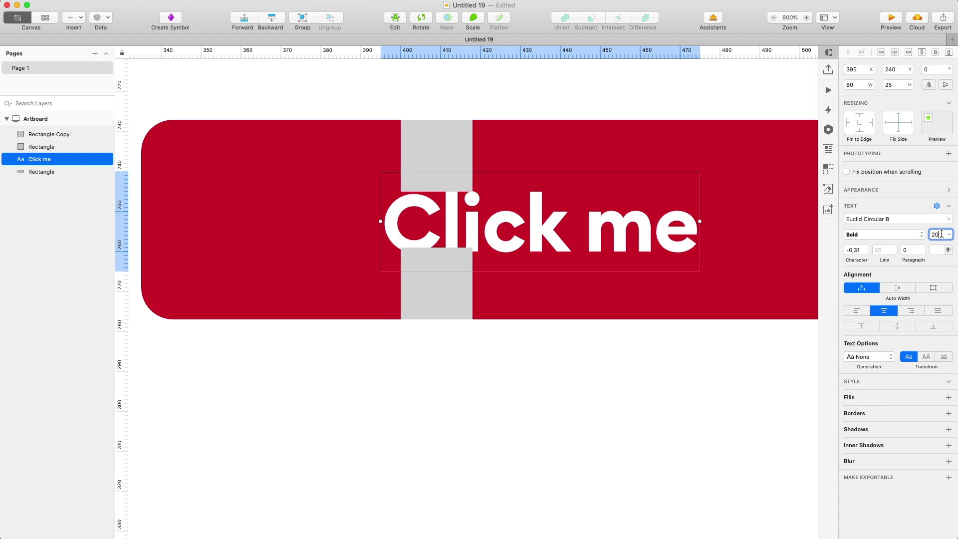
{"action": "type", "text": "19"}
{"action": "key", "text": "Return"}
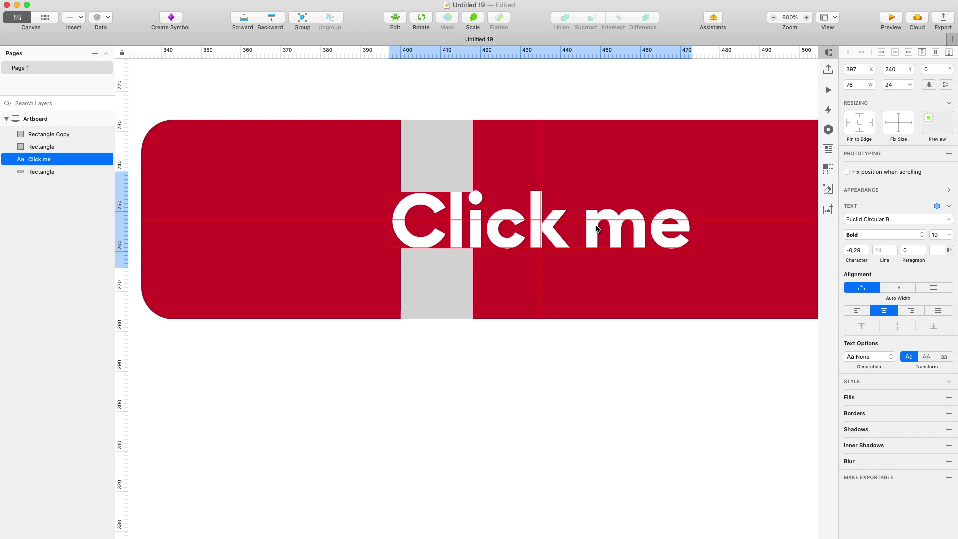
{"action": "left_click", "coordinate": [456, 313]}
{"action": "left_click", "coordinate": [453, 165], "text": "shift"}
{"action": "key", "text": "Delete"}
{"action": "key", "text": "super+minus"}
{"action": "key", "text": "super+minus"}
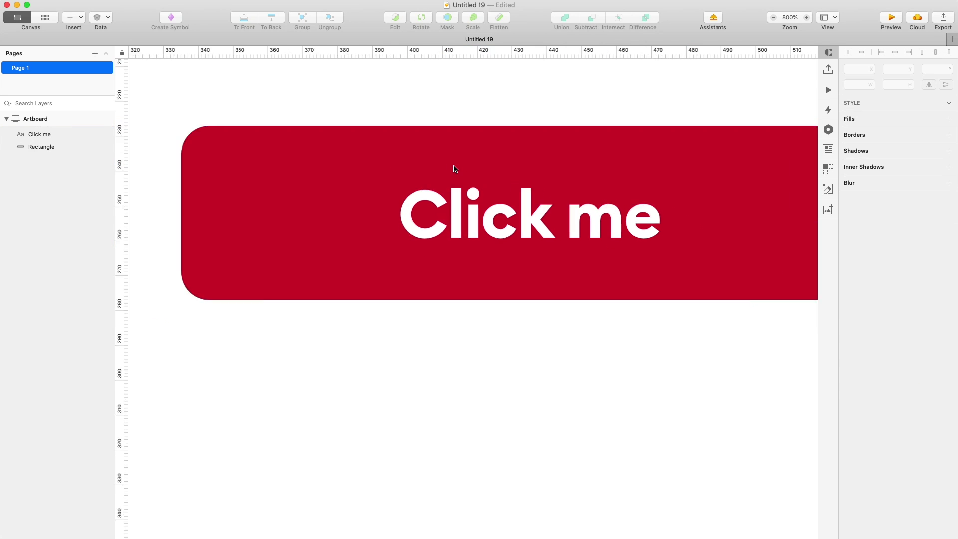
Widen the Click me label evenly across the button and select both layers.
{"action": "left_click", "coordinate": [458, 182]}
{"action": "left_click_drag", "start_coordinate": [421, 181], "coordinate": [373, 179]}
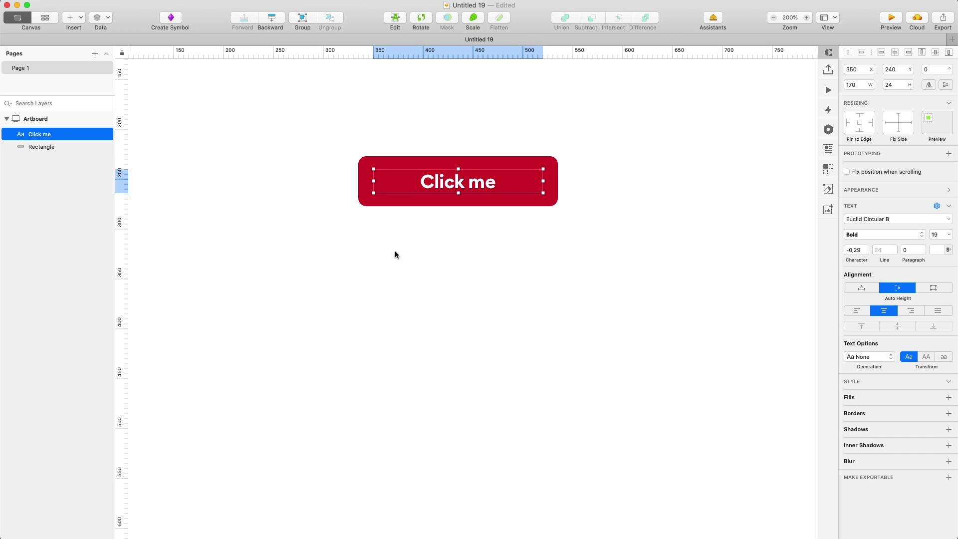
{"action": "left_click_drag", "start_coordinate": [392, 259], "coordinate": [454, 183]}
{"action": "right_click", "coordinate": [454, 182]}
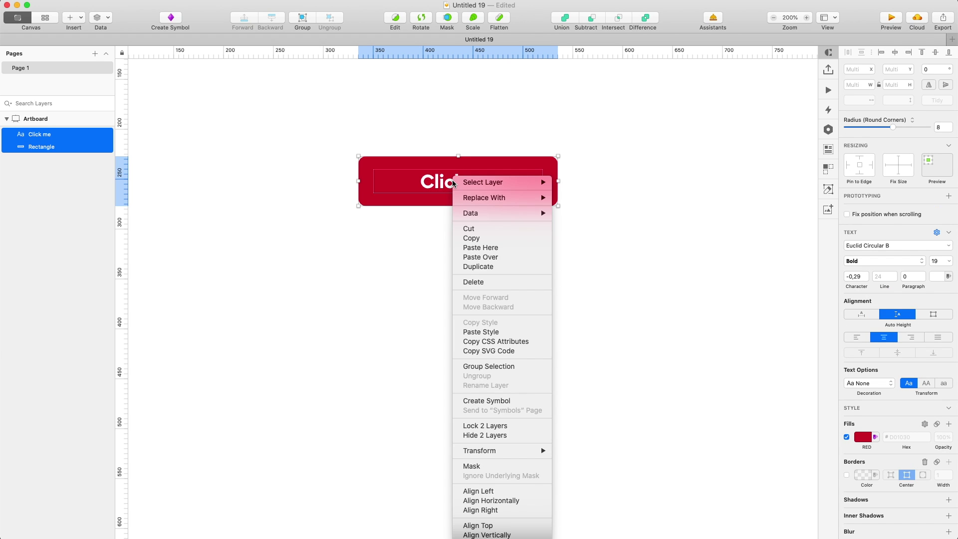
{"action": "left_click", "coordinate": [309, 144]}
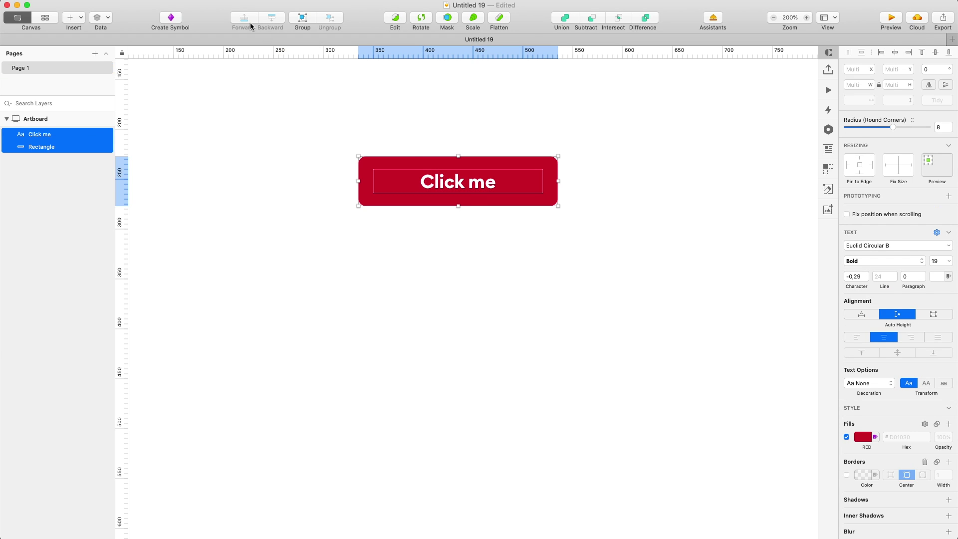
Create a symbol named BUTTONS / RED from the selected layers.
{"action": "left_click", "coordinate": [171, 18]}
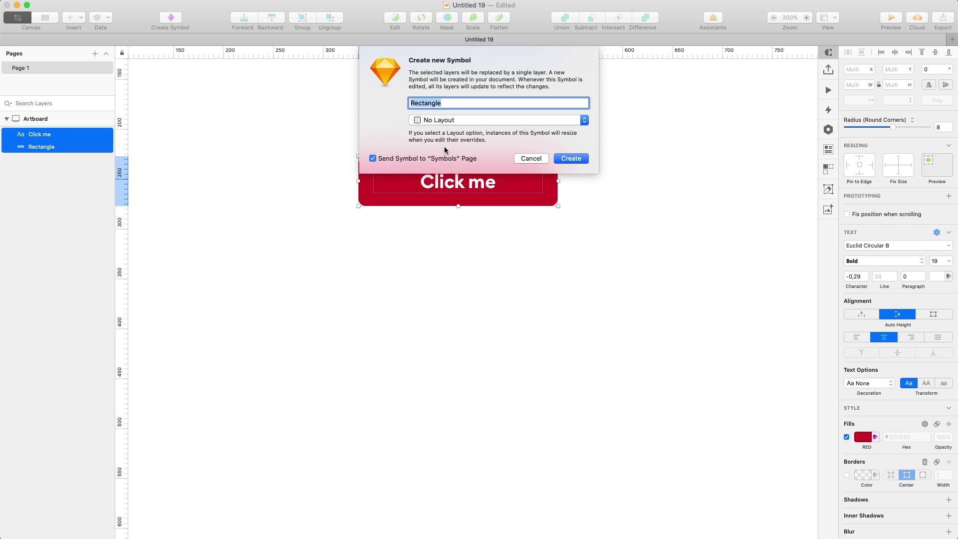
{"action": "type", "text": "BUTTONS / RED"}
{"action": "key", "text": "Return"}
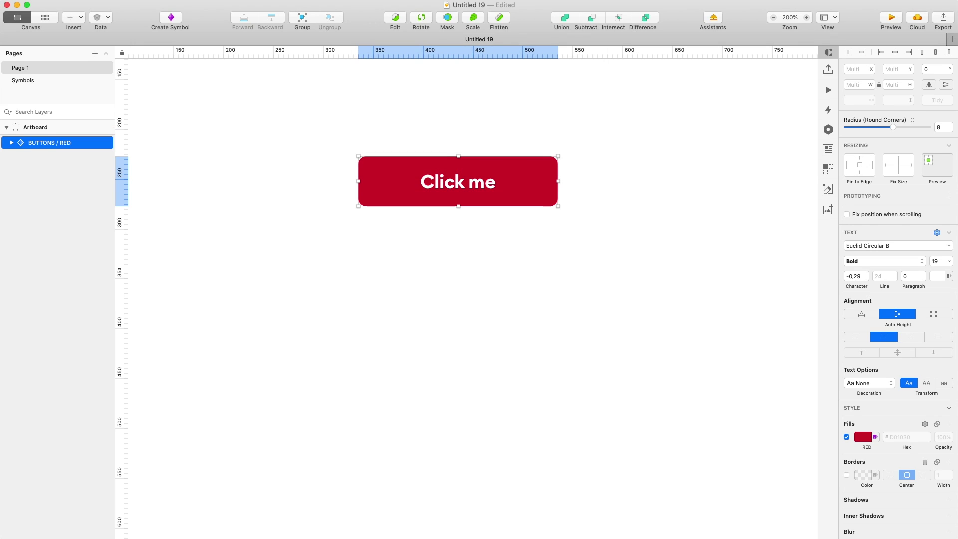
Draw a circle below the button with a width of 64.
{"action": "left_click", "coordinate": [467, 279]}
{"action": "scroll", "coordinate": [467, 279], "scroll_direction": "down", "scroll_amount": 2}
{"action": "scroll", "coordinate": [467, 279], "scroll_direction": "right", "scroll_amount": 3}
{"action": "key", "text": "o"}
{"action": "left_click_drag", "start_coordinate": [351, 220], "coordinate": [421, 291]}
{"action": "left_click", "coordinate": [859, 85]}
{"action": "type", "text": "64"}
{"action": "key", "text": "Return"}
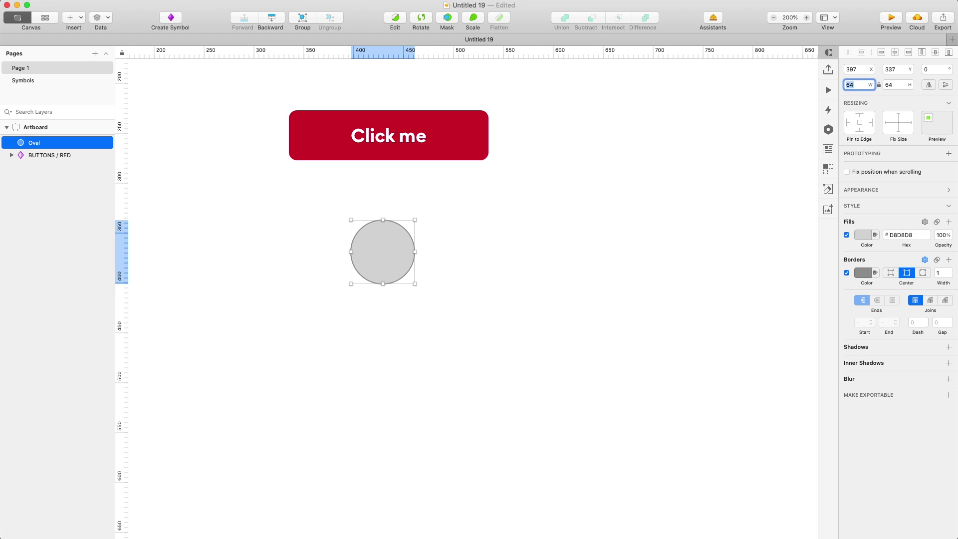
Give the circle a white 4-pixel border.
{"action": "left_click", "coordinate": [863, 273]}
{"action": "left_click", "coordinate": [848, 316]}
{"action": "left_click", "coordinate": [943, 272]}
{"action": "type", "text": "4"}
{"action": "key", "text": "Return"}
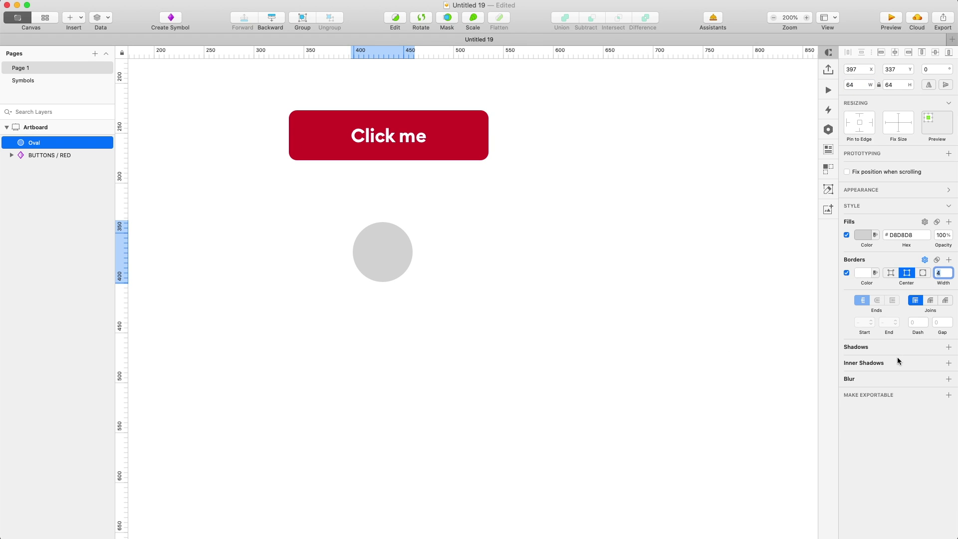
Add a drop shadow with offset 4, blur 8 and lowered opacity.
{"action": "left_click", "coordinate": [898, 349]}
{"action": "key", "text": "Tab"}
{"action": "type", "text": "4"}
{"action": "key", "text": "Tab"}
{"action": "type", "text": "8"}
{"action": "left_click", "coordinate": [863, 360]}
{"action": "left_click", "coordinate": [868, 476]}
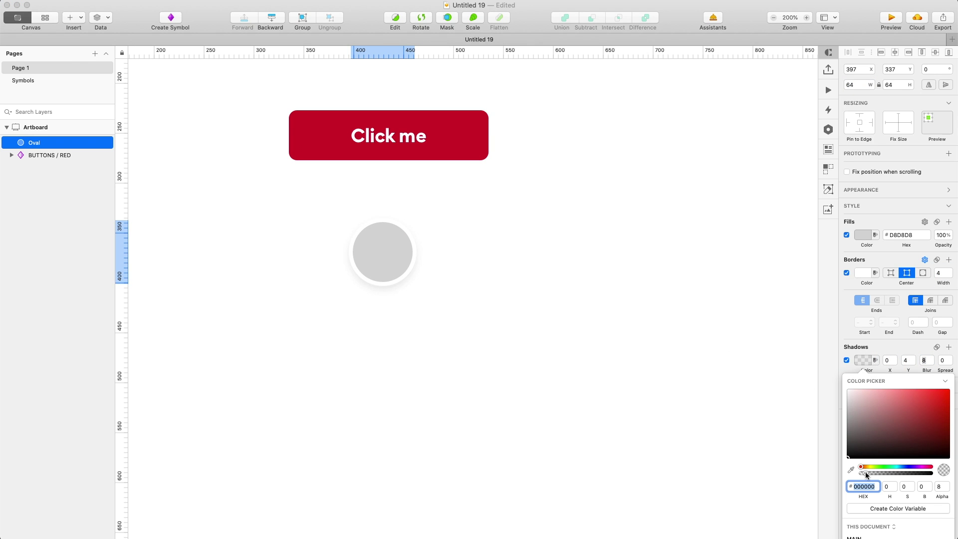
{"action": "left_click", "coordinate": [402, 259]}
Fill the circle with a random face photo and move it under the button's left edge.
{"action": "left_click", "coordinate": [101, 18]}
{"action": "left_click", "coordinate": [208, 37]}
{"action": "left_click_drag", "start_coordinate": [398, 264], "coordinate": [335, 265]}
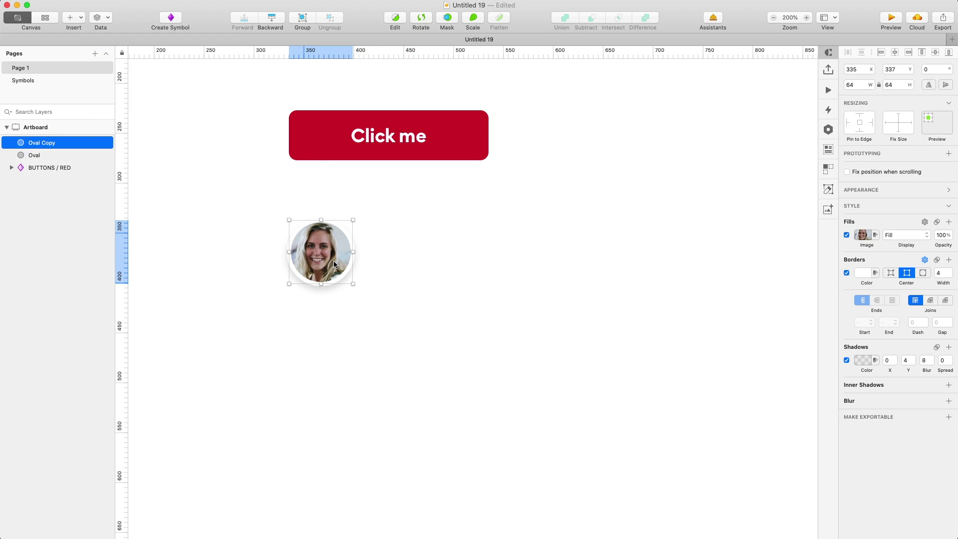
{"action": "key", "text": "Escape"}
Turn the photo circle into a symbol named UI / PROFILE PIC.
{"action": "left_click", "coordinate": [334, 265]}
{"action": "left_click", "coordinate": [179, 18]}
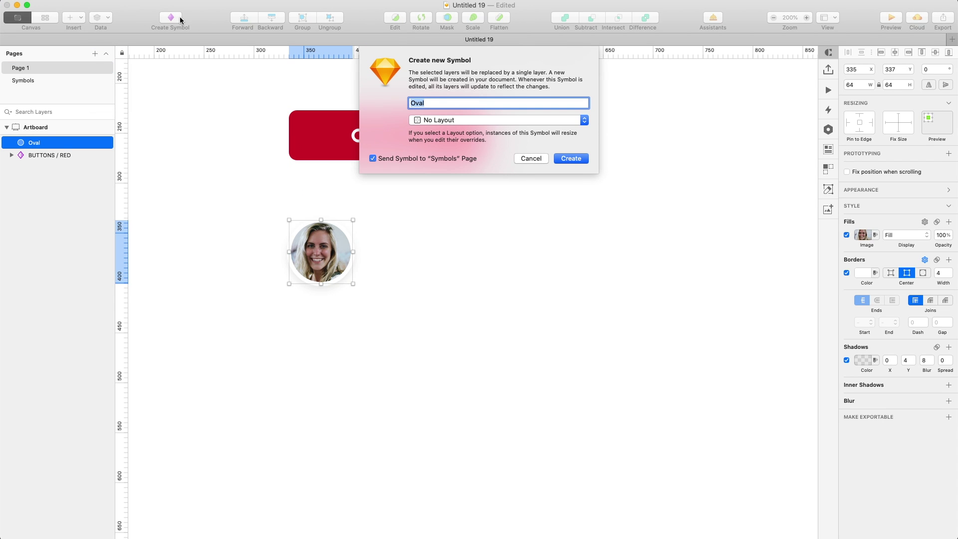
{"action": "type", "text": "UI / PROFILE PIC"}
{"action": "key", "text": "Return"}
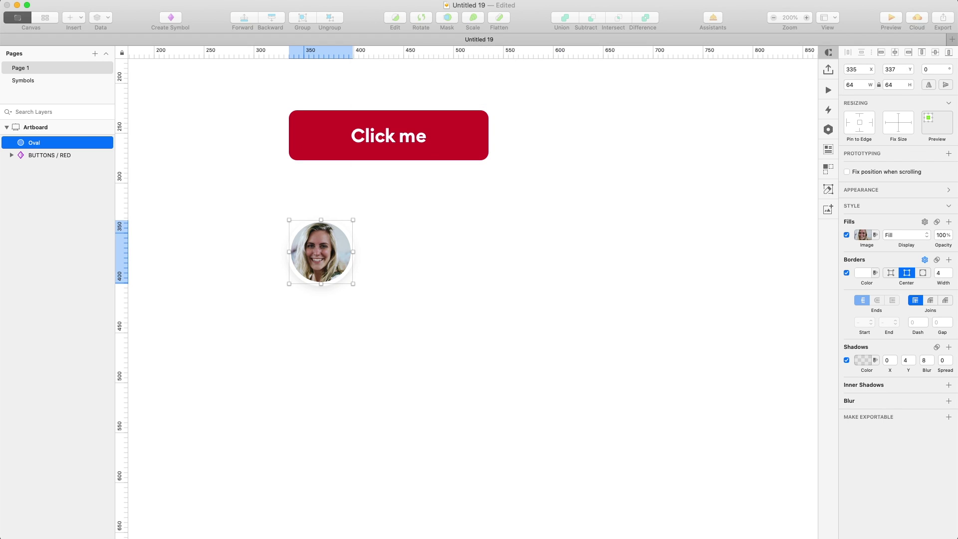
{"action": "key", "text": "Escape"}
Rename the PROFILE PIC symbol to PROFILE and make it exportable.
{"action": "left_click", "coordinate": [40, 18]}
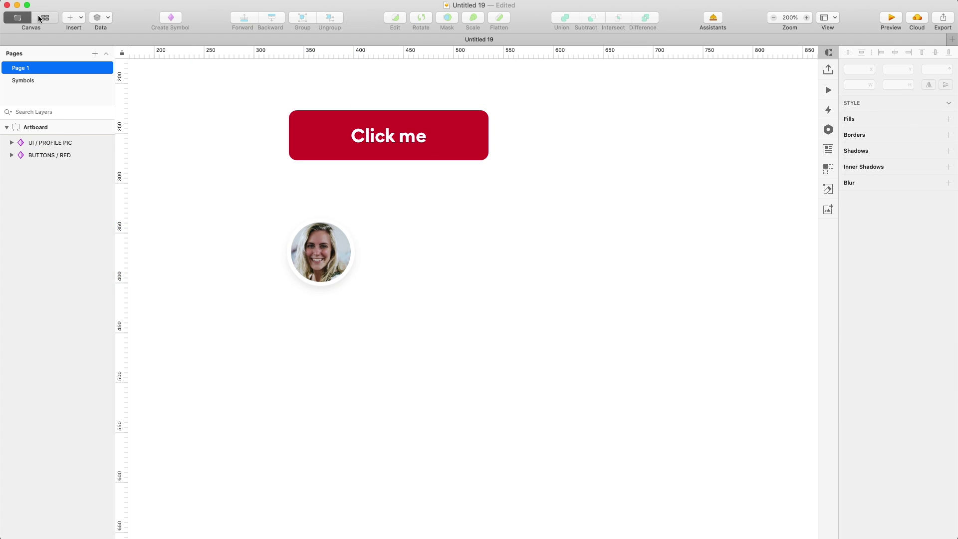
{"action": "left_click_drag", "start_coordinate": [160, 104], "coordinate": [333, 249]}
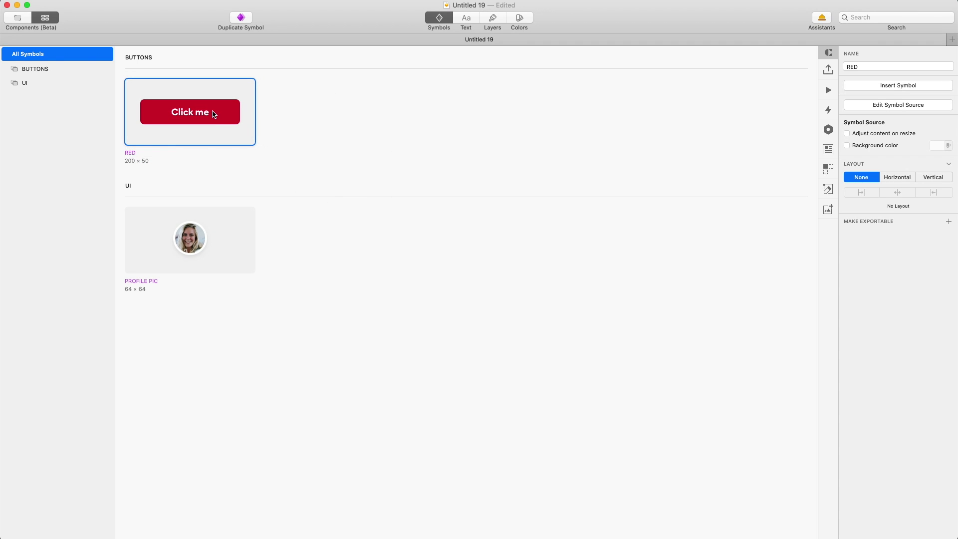
{"action": "left_click", "coordinate": [199, 234]}
{"action": "left_click", "coordinate": [888, 67]}
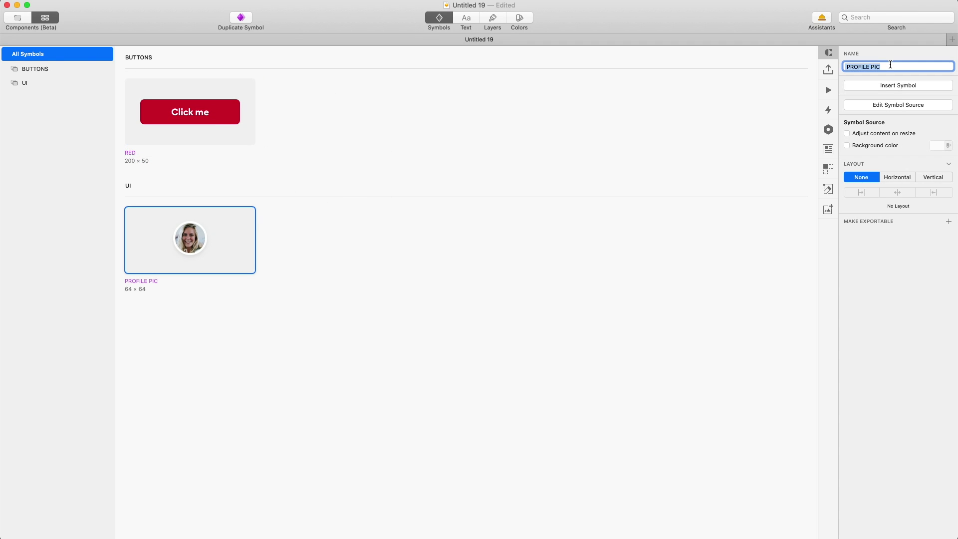
{"action": "type", "text": "PROFILE"}
{"action": "key", "text": "Return"}
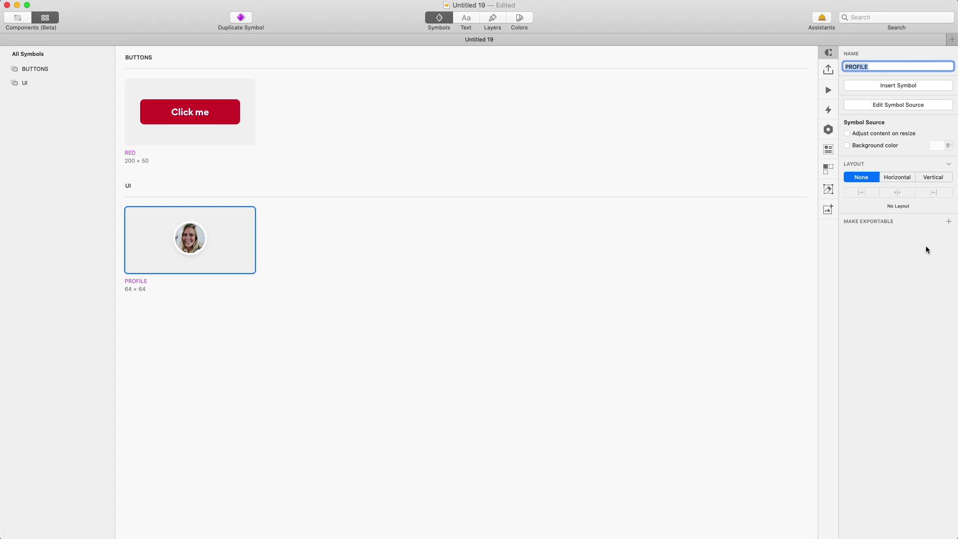
{"action": "left_click", "coordinate": [948, 222]}
{"action": "left_click", "coordinate": [925, 237]}
{"action": "left_click", "coordinate": [928, 267]}
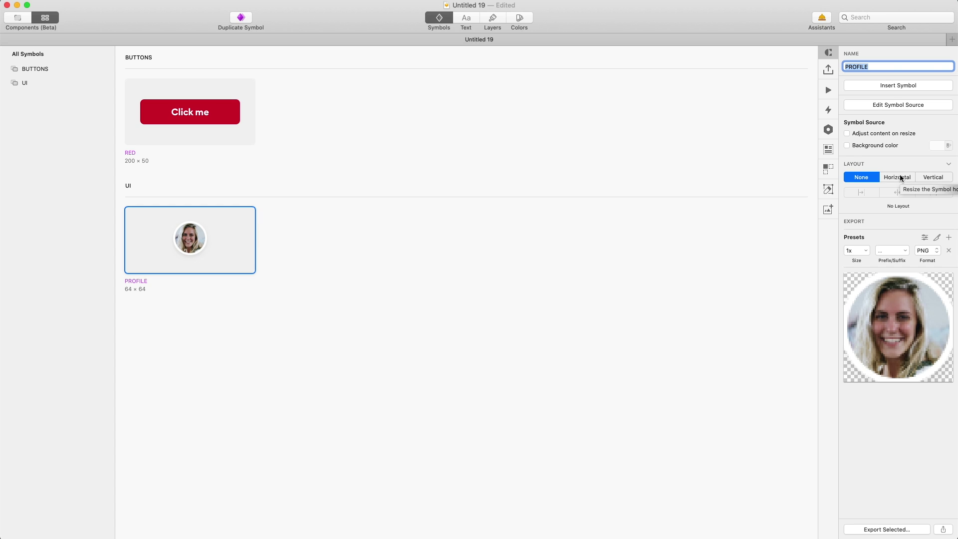
Give the RED button symbol a horizontal, centred layout.
{"action": "left_click", "coordinate": [195, 119]}
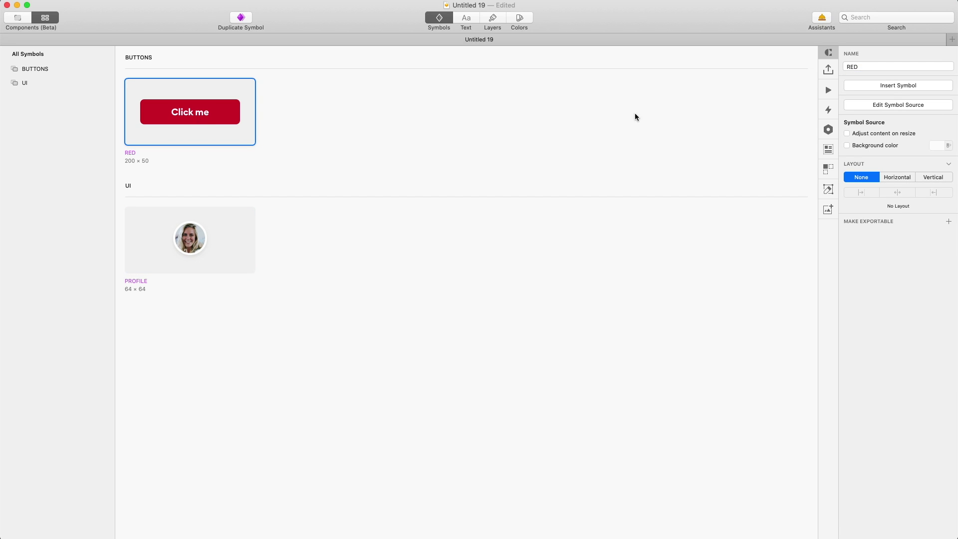
{"action": "left_click", "coordinate": [907, 179]}
{"action": "left_click", "coordinate": [901, 192]}
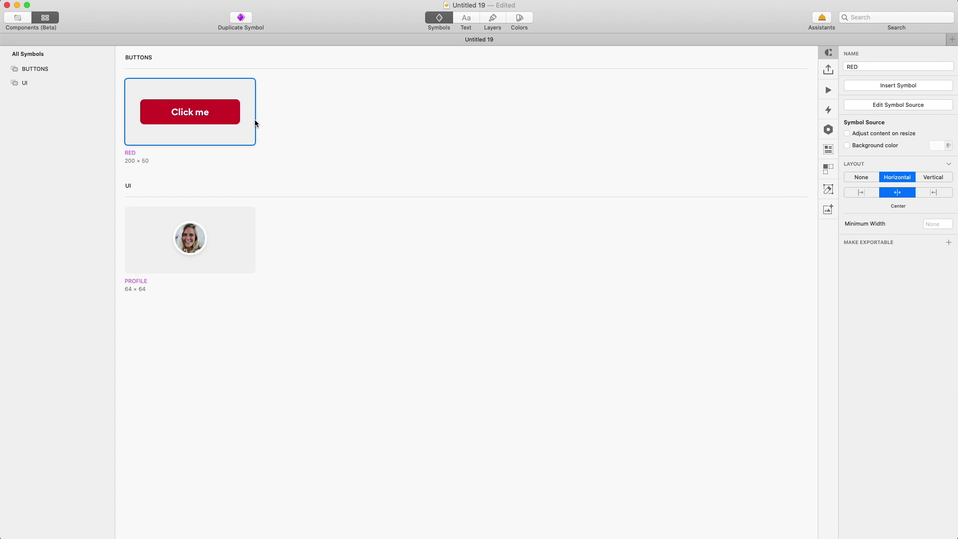
Browse the BUTTONS and UI symbol groups, then return to the Symbols page canvas.
{"action": "left_click", "coordinate": [22, 70]}
{"action": "left_click", "coordinate": [29, 84]}
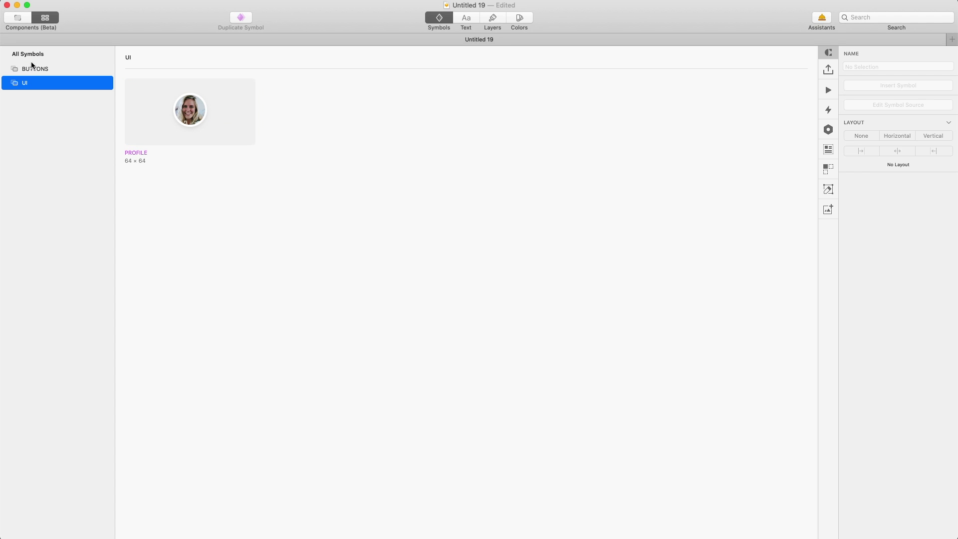
{"action": "left_click", "coordinate": [32, 55]}
{"action": "left_click", "coordinate": [32, 71]}
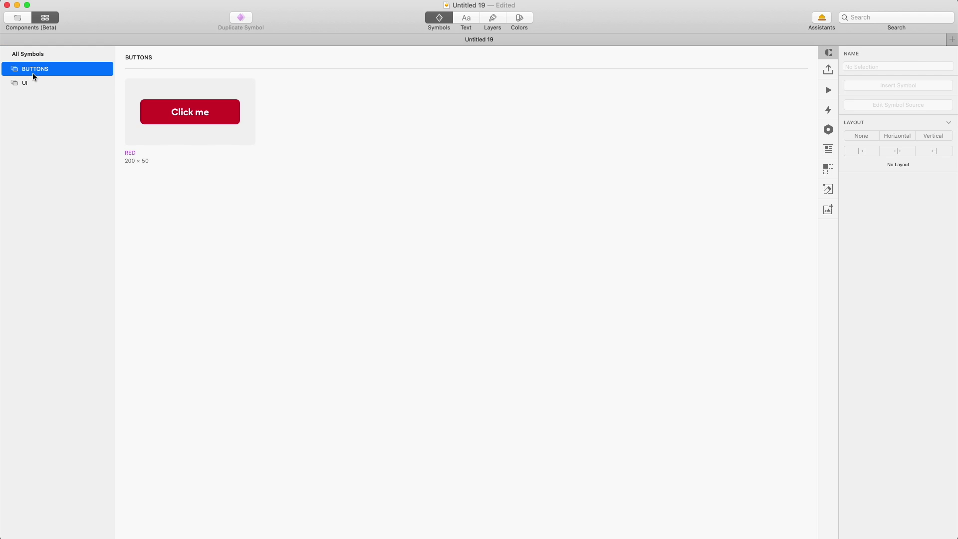
{"action": "left_click", "coordinate": [33, 82]}
{"action": "left_click", "coordinate": [32, 55]}
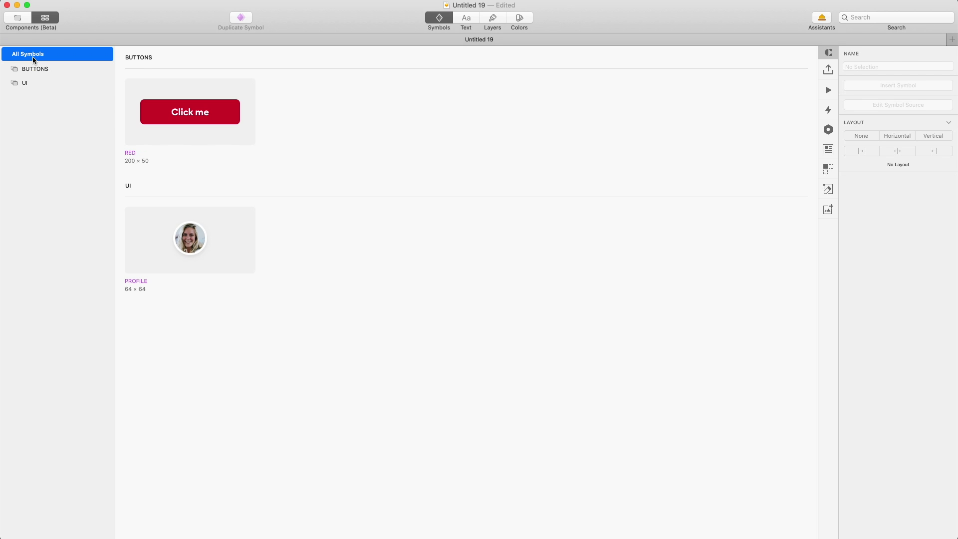
{"action": "left_click", "coordinate": [18, 17]}
Duplicate the BUTTONS / RED symbol and select the copy's rectangle.
{"action": "left_click", "coordinate": [443, 282]}
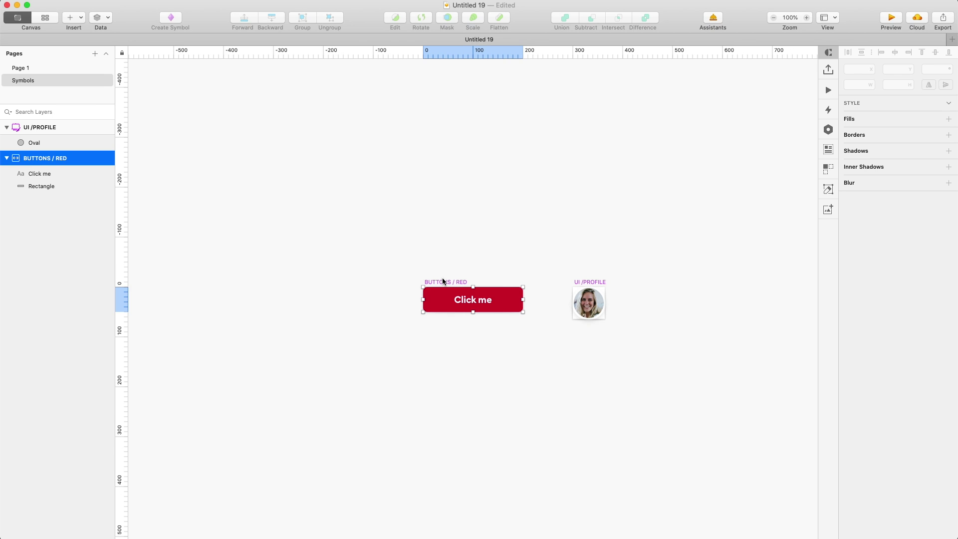
{"action": "key", "text": "super+d"}
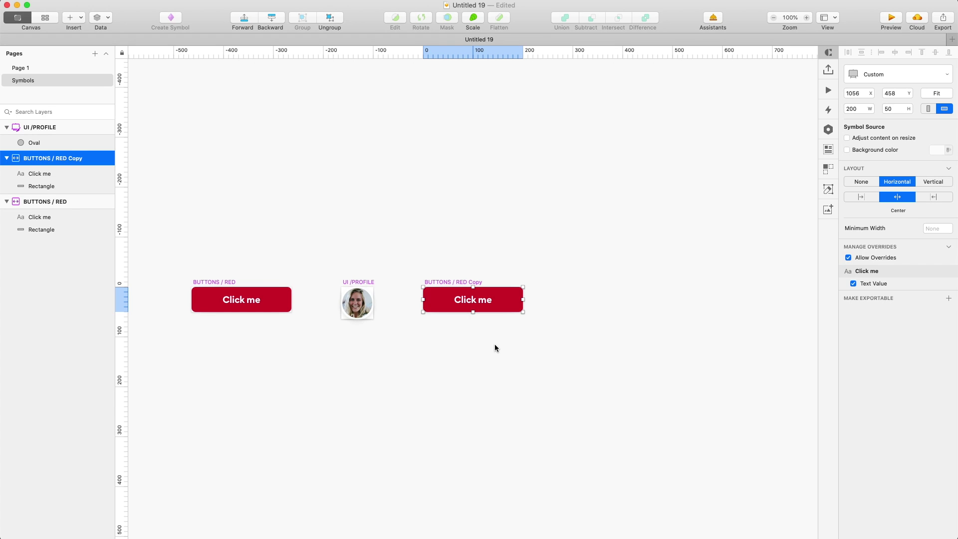
{"action": "left_click", "coordinate": [513, 299]}
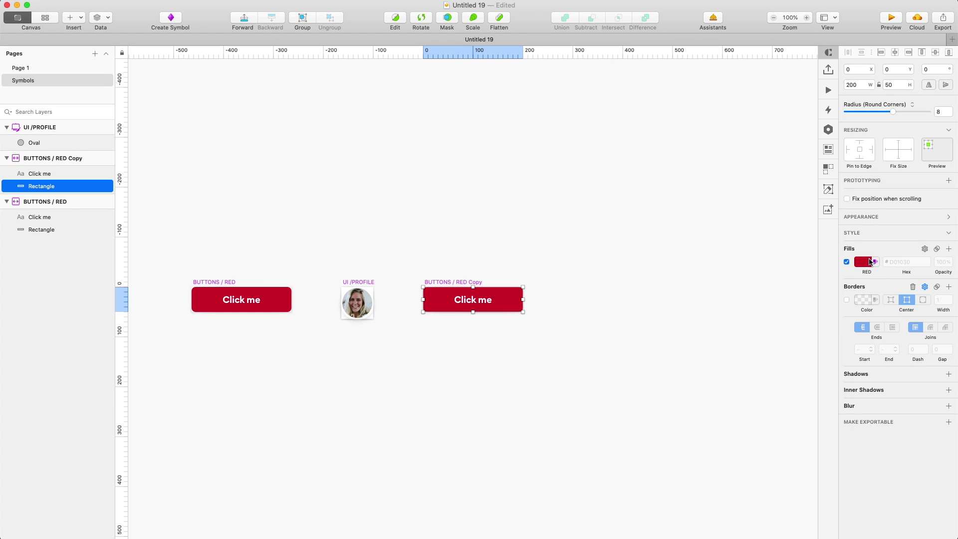
Fill the copy with blue 2C33F2 and save it as colour variable DARK BLUE.
{"action": "left_click", "coordinate": [870, 261]}
{"action": "left_click", "coordinate": [907, 385]}
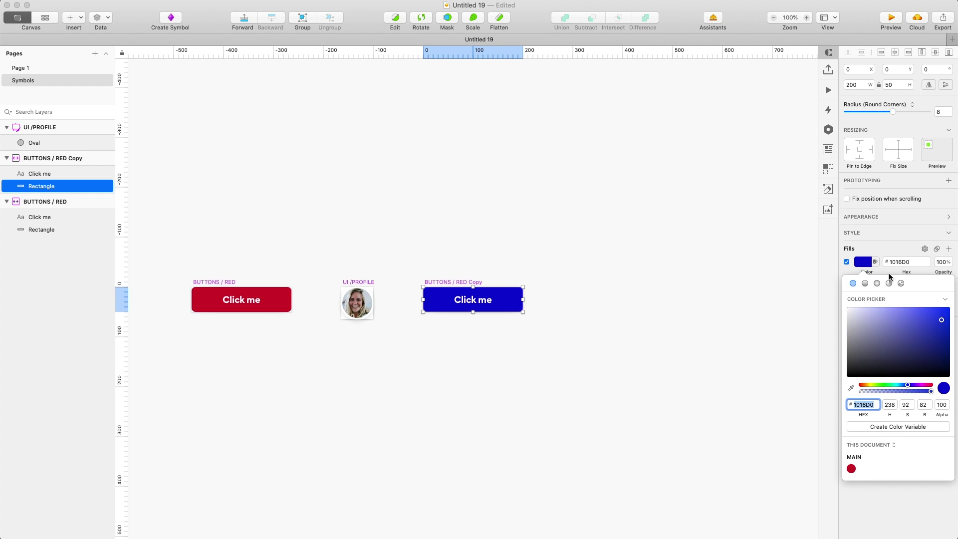
{"action": "left_click", "coordinate": [931, 310]}
{"action": "left_click", "coordinate": [897, 426]}
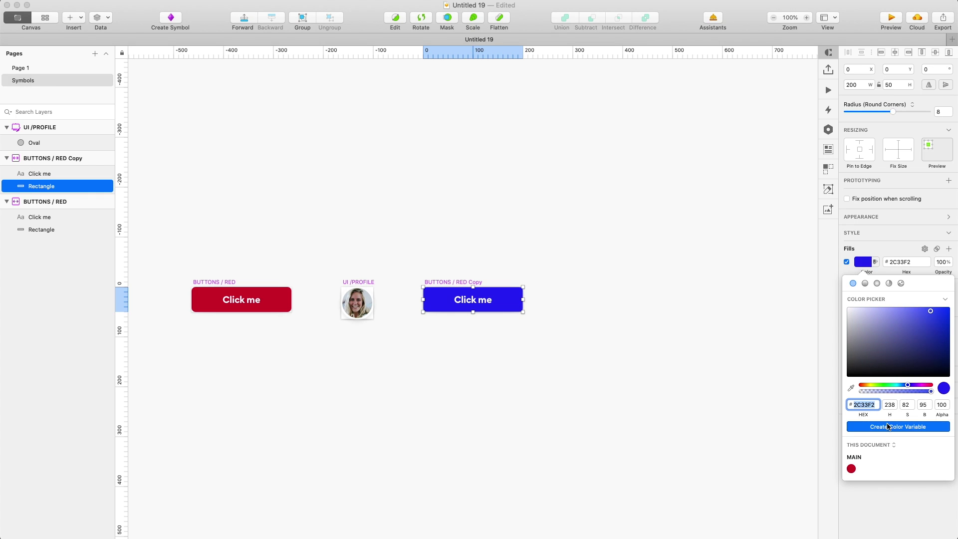
{"action": "type", "text": "DARK"}
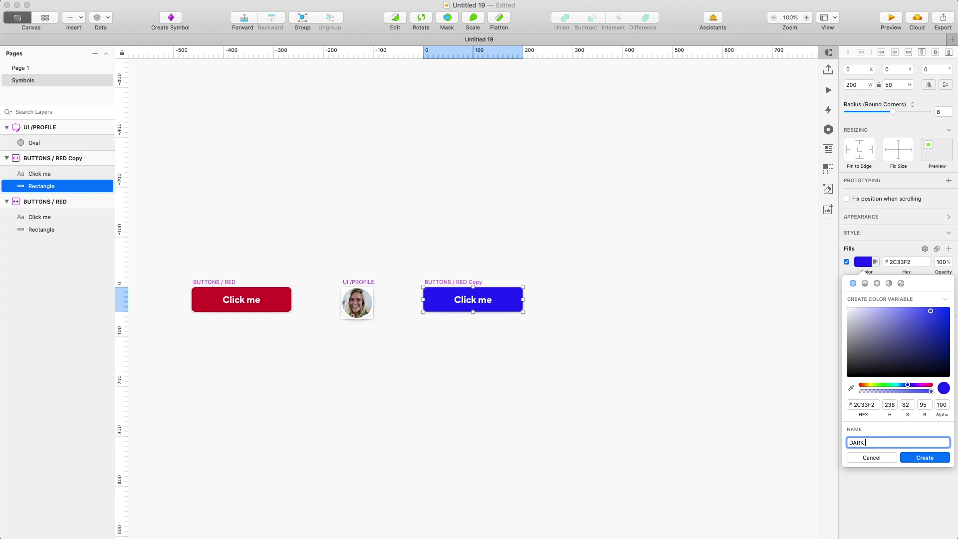
{"action": "type", "text": " BLUE"}
{"action": "key", "text": "Return"}
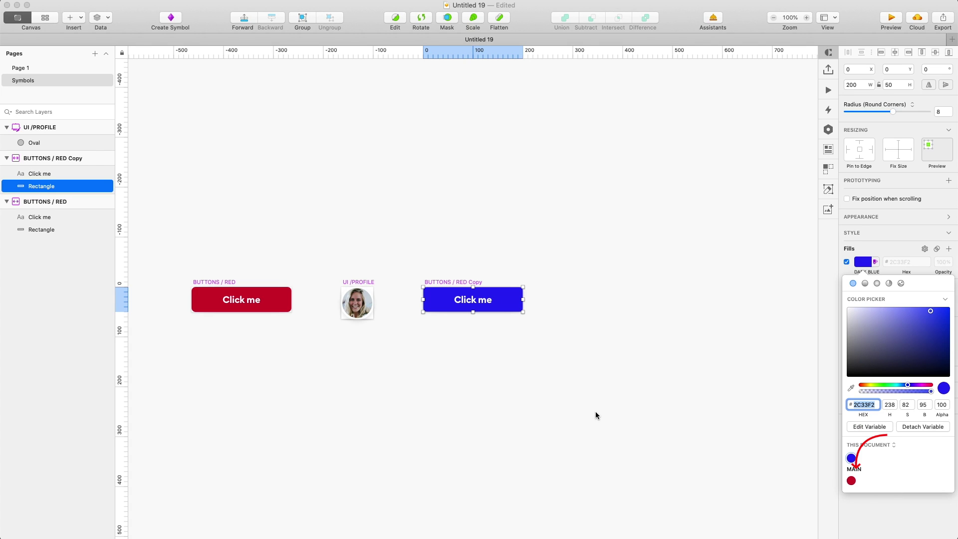
{"action": "key", "text": "Escape"}
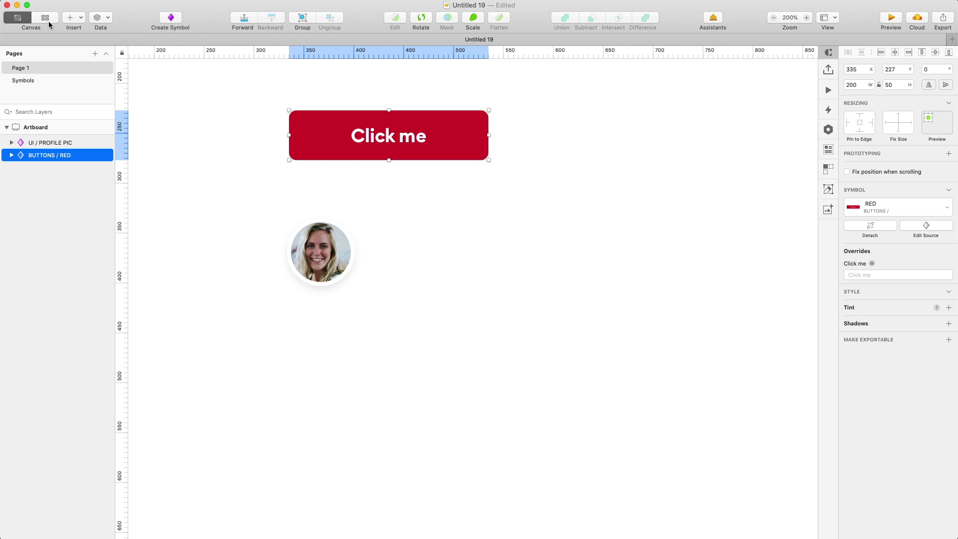
Draw a square right of the profile photo filled with DARK BLUE.
{"action": "left_click", "coordinate": [46, 18]}
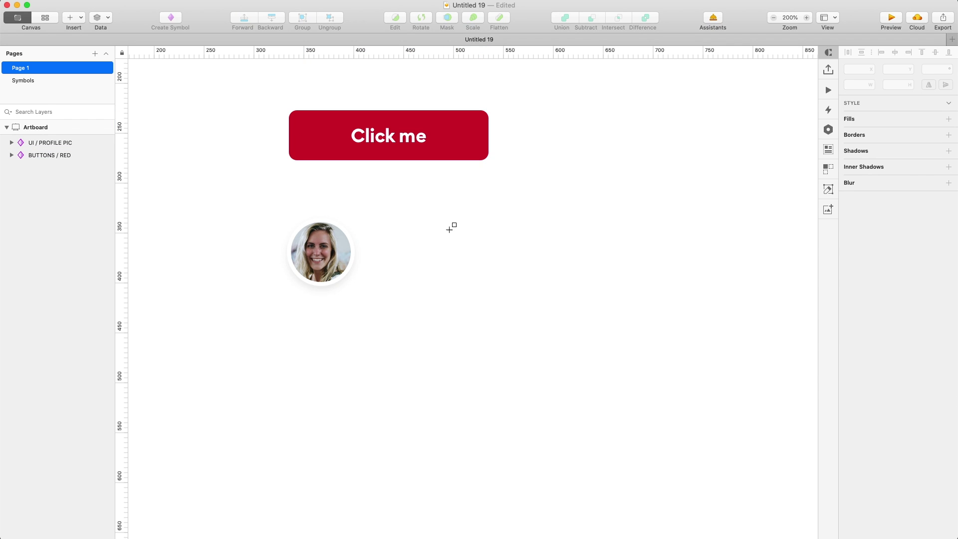
{"action": "key", "text": "r"}
{"action": "left_click_drag", "start_coordinate": [448, 229], "coordinate": [530, 310]}
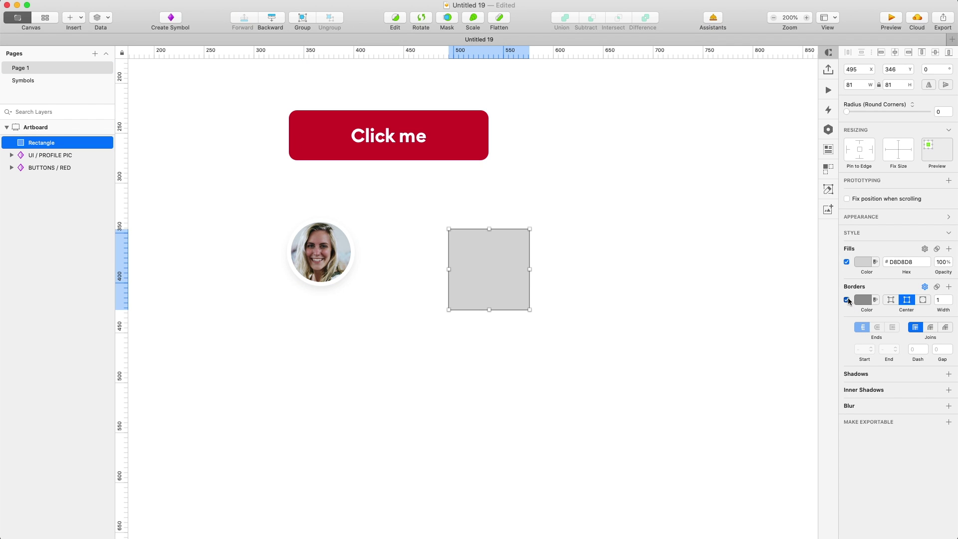
{"action": "left_click", "coordinate": [867, 262]}
{"action": "left_click", "coordinate": [851, 459]}
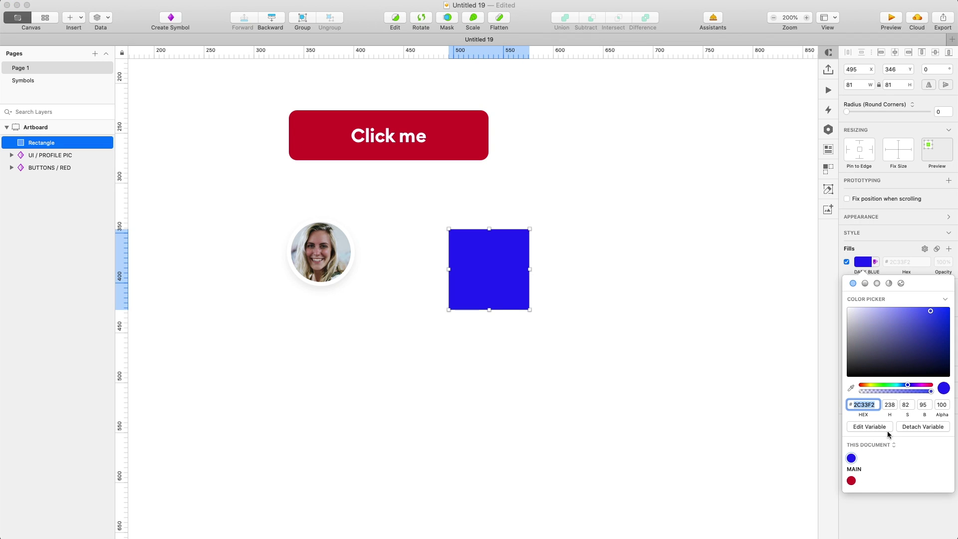
{"action": "key", "text": "Tab"}
Swap the Click me button to the BLUE symbol.
{"action": "left_click", "coordinate": [885, 204]}
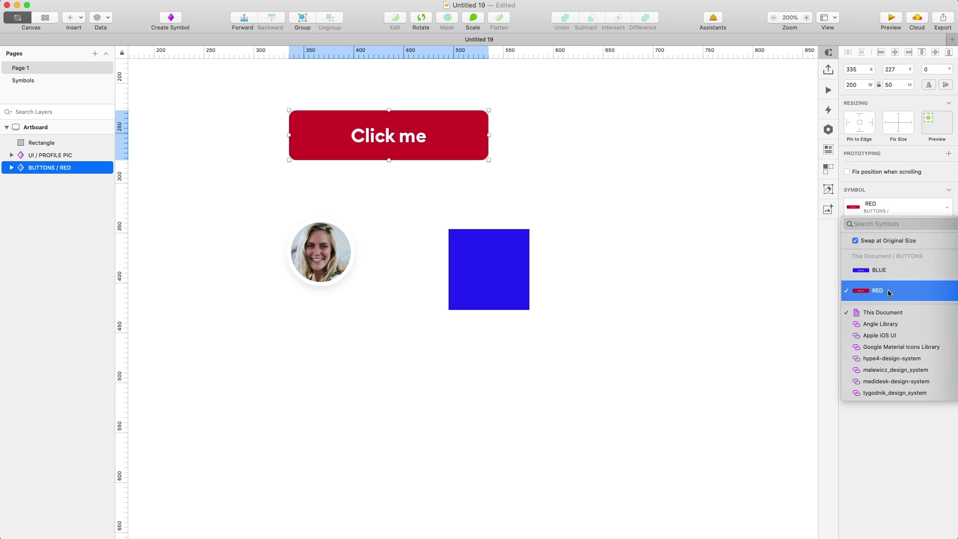
{"action": "left_click", "coordinate": [881, 271]}
{"action": "left_click", "coordinate": [556, 289]}
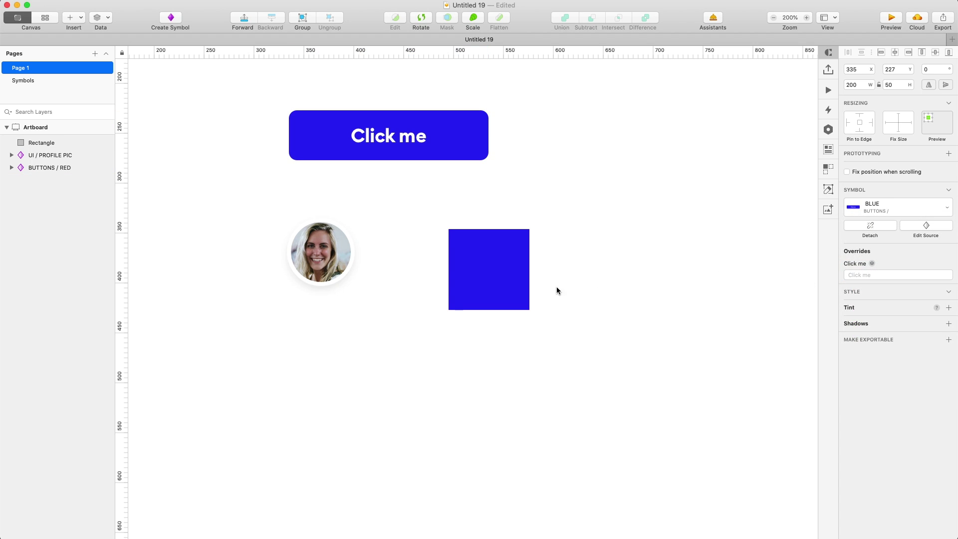
{"action": "left_click", "coordinate": [492, 272]}
{"action": "key", "text": "super+0"}
{"action": "left_click", "coordinate": [544, 199]}
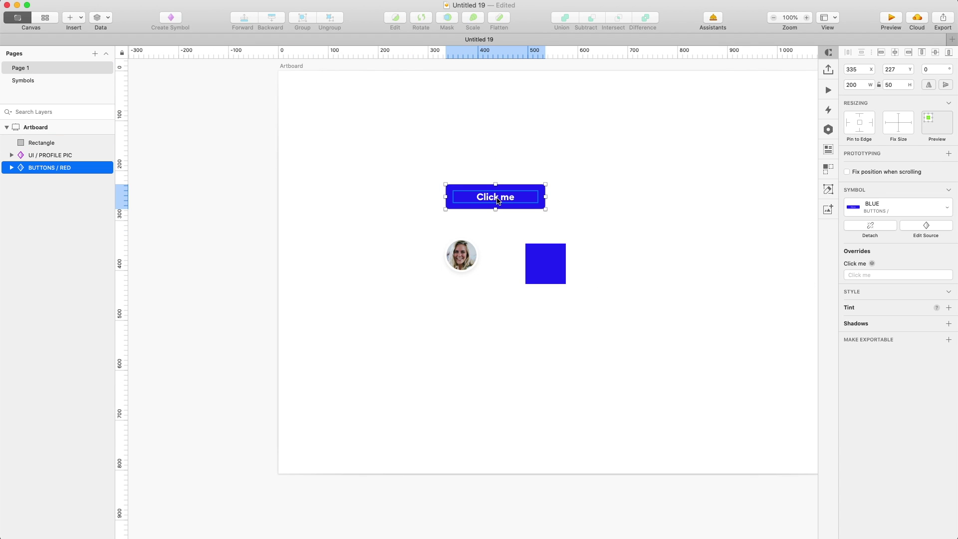
Place a copy of the blue Click me button to the right, then select the blue square.
{"action": "left_click_drag", "start_coordinate": [544, 199], "coordinate": [419, 264]}
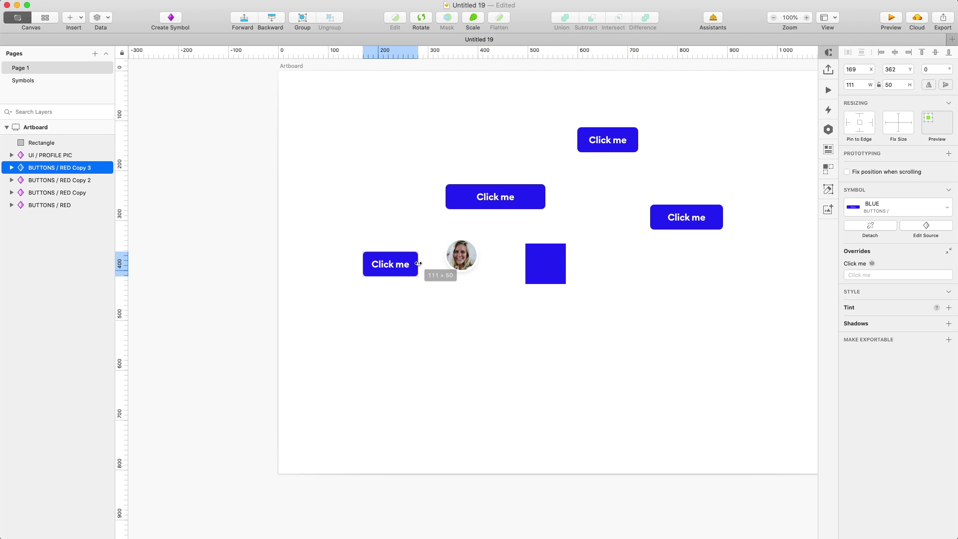
{"action": "left_click", "coordinate": [473, 370]}
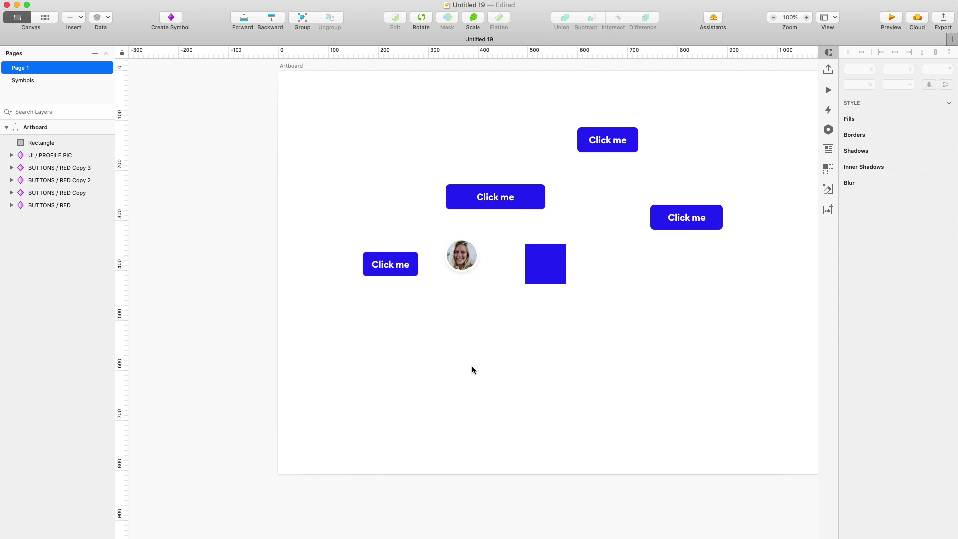
{"action": "left_click", "coordinate": [558, 270]}
Edit the square's DARK BLUE colour variable to cyan 2CE2F2, recolouring the square and all buttons.
{"action": "left_click", "coordinate": [868, 265]}
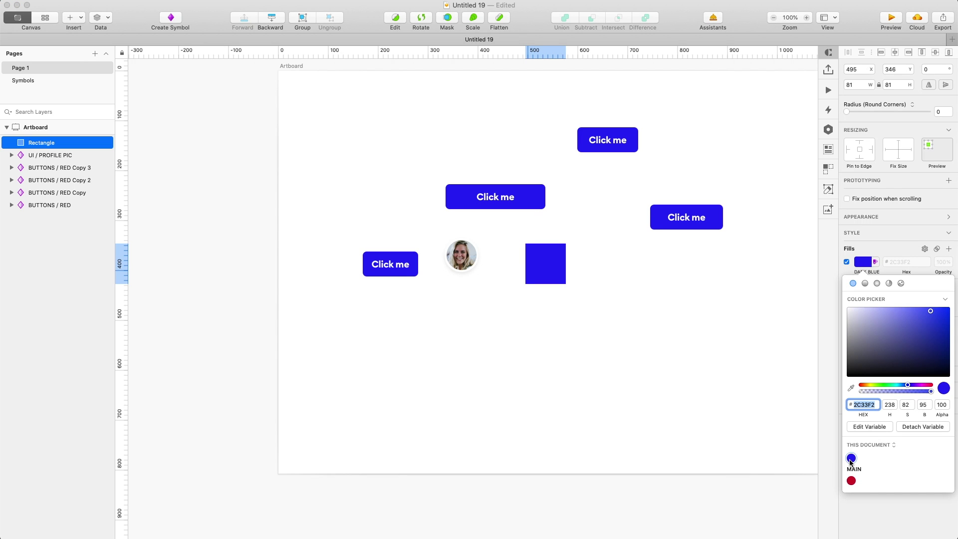
{"action": "left_click", "coordinate": [869, 427]}
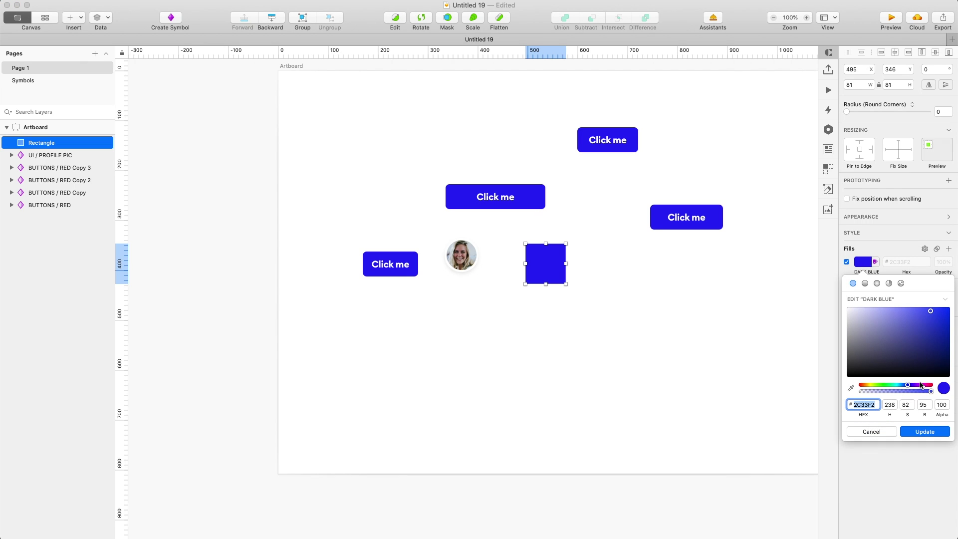
{"action": "left_click_drag", "start_coordinate": [908, 385], "coordinate": [896, 388]}
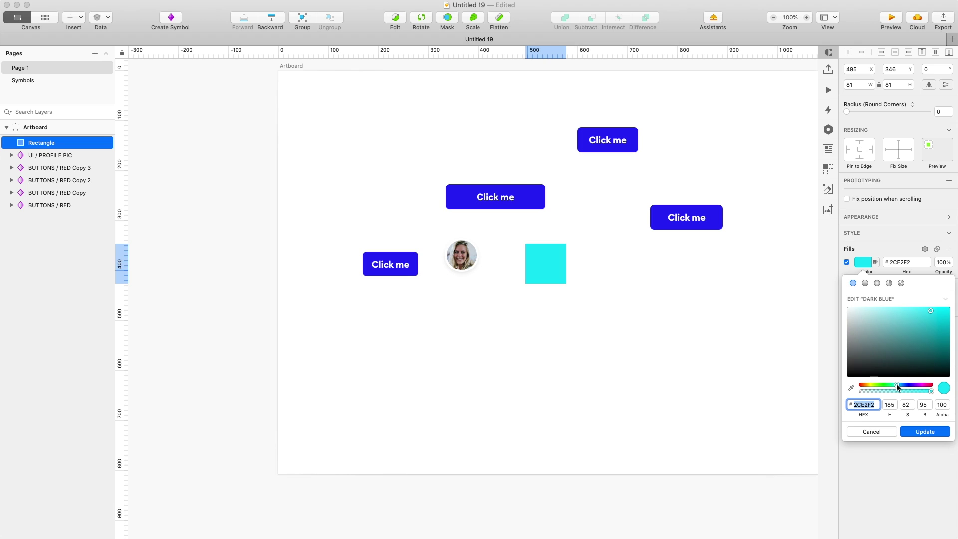
{"action": "left_click", "coordinate": [928, 431]}
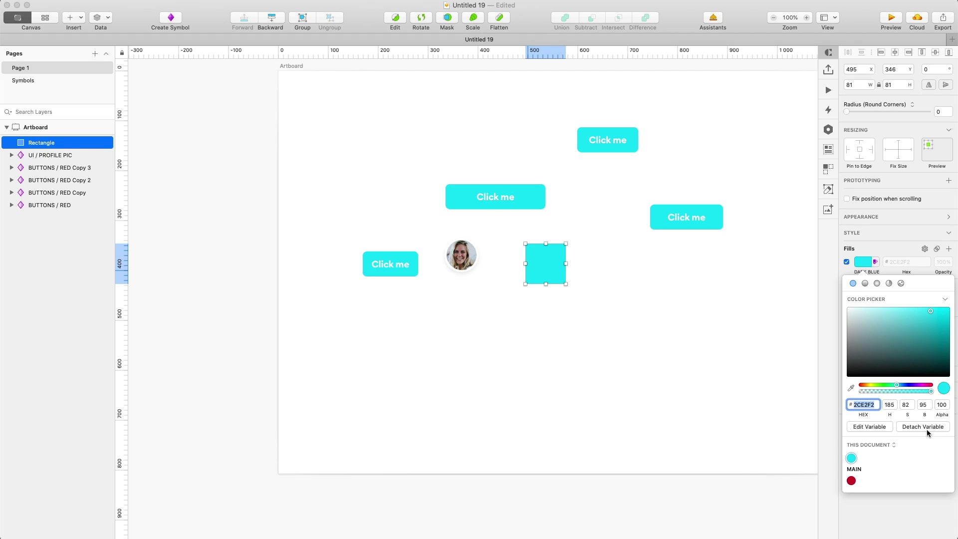
{"action": "left_click", "coordinate": [627, 388]}
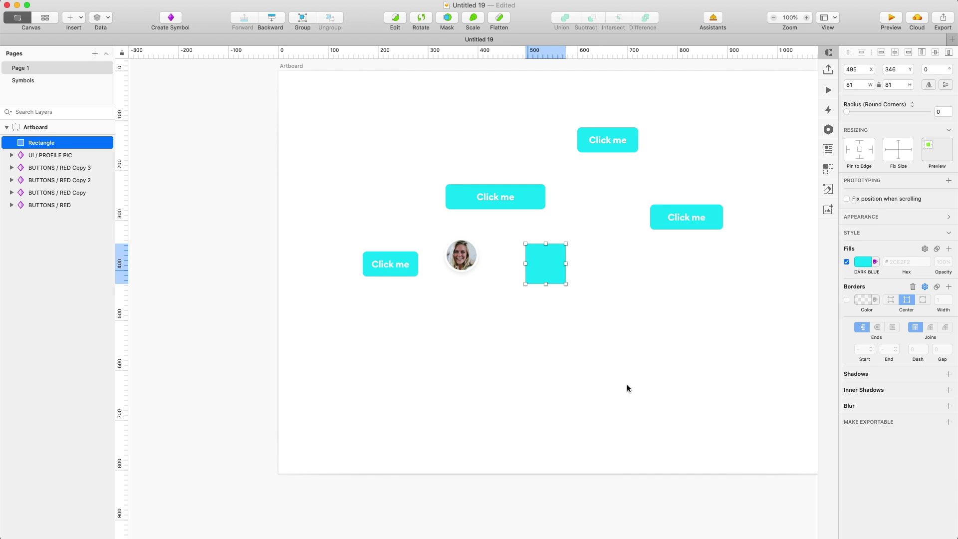
{"action": "left_click", "coordinate": [469, 259]}
Duplicate the profile picture near the right button and give the copy a different face.
{"action": "left_click_drag", "start_coordinate": [470, 260], "coordinate": [616, 209]}
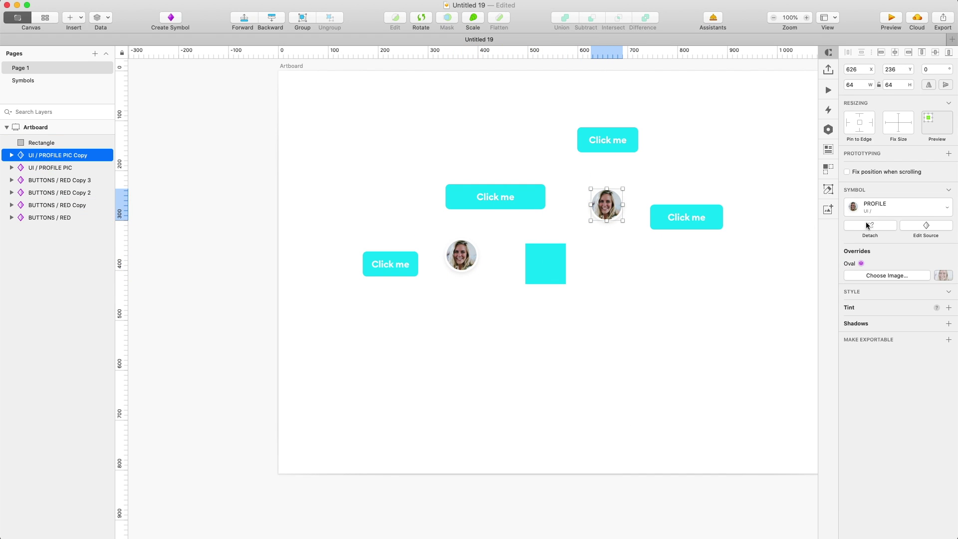
{"action": "left_click", "coordinate": [861, 264]}
{"action": "left_click", "coordinate": [878, 277]}
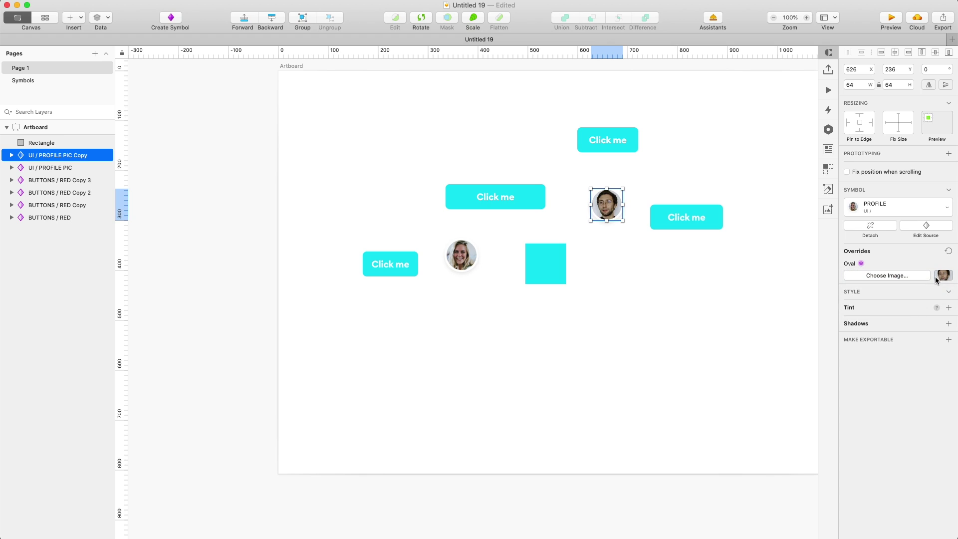
Add a third profile picture with yet another person's face via the image override.
{"action": "key", "text": "super+d"}
{"action": "left_click", "coordinate": [861, 263]}
{"action": "left_click", "coordinate": [878, 277]}
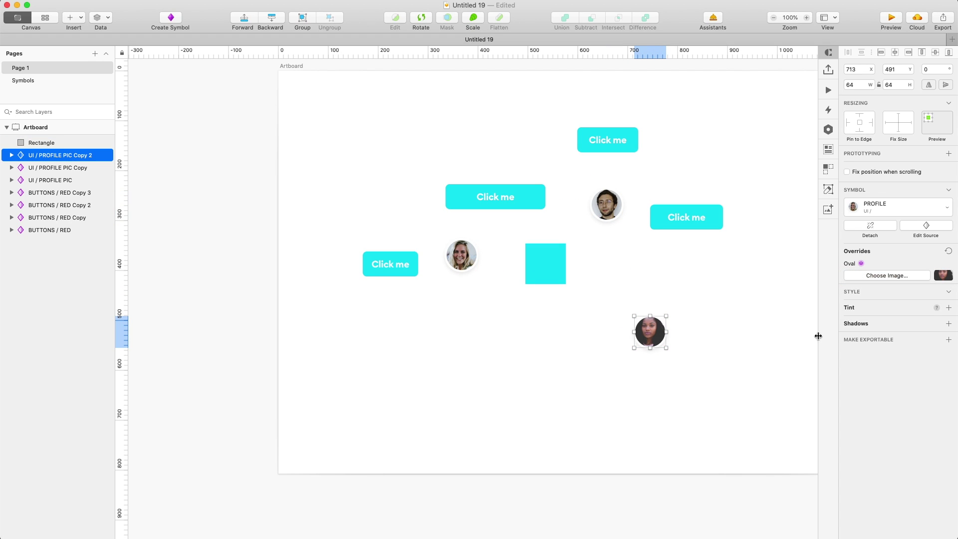
{"action": "left_click", "coordinate": [755, 359]}
{"action": "left_click", "coordinate": [547, 260]}
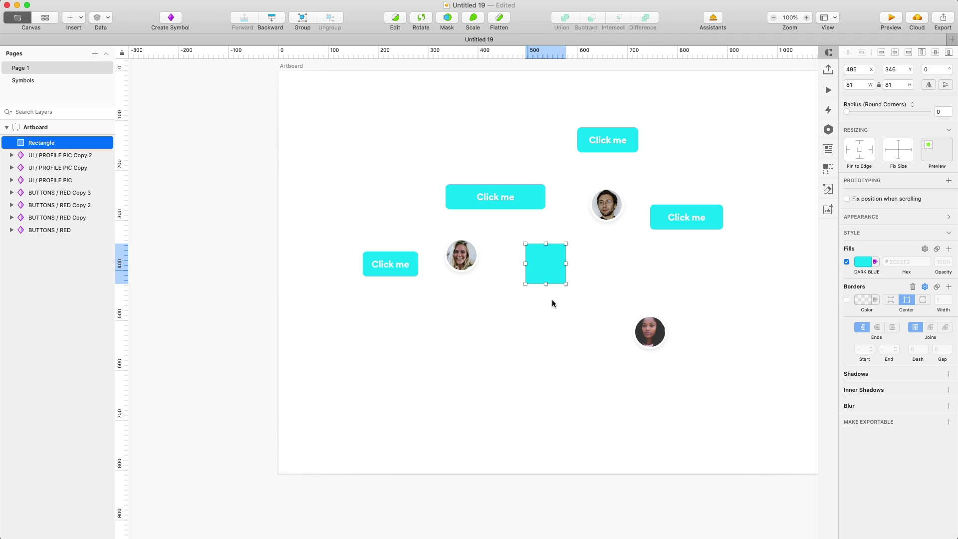
Set the DARK BLUE variable to saturated bright blue 007AFF, recolouring the square and all four buttons.
{"action": "left_click", "coordinate": [863, 261]}
{"action": "left_click_drag", "start_coordinate": [891, 387], "coordinate": [902, 387]}
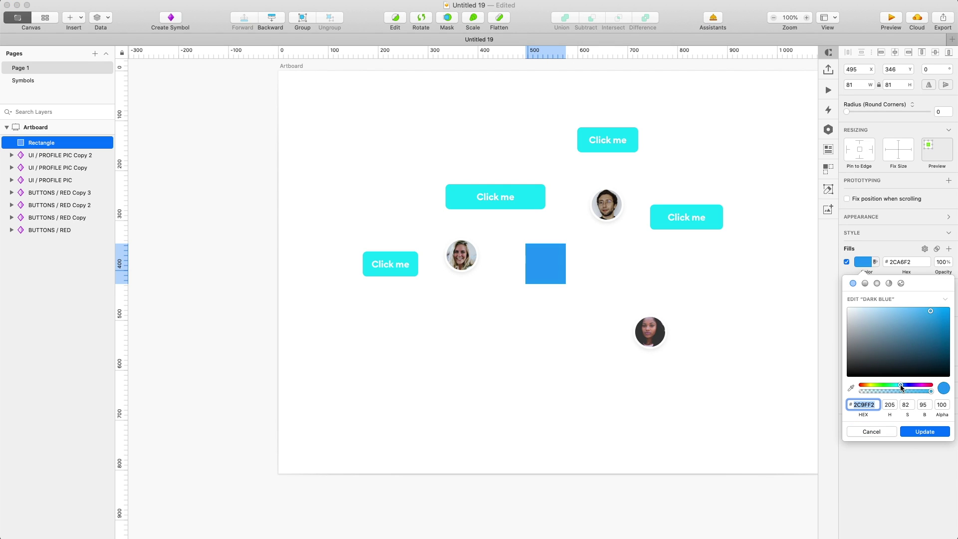
{"action": "left_click_drag", "start_coordinate": [926, 355], "coordinate": [957, 290]}
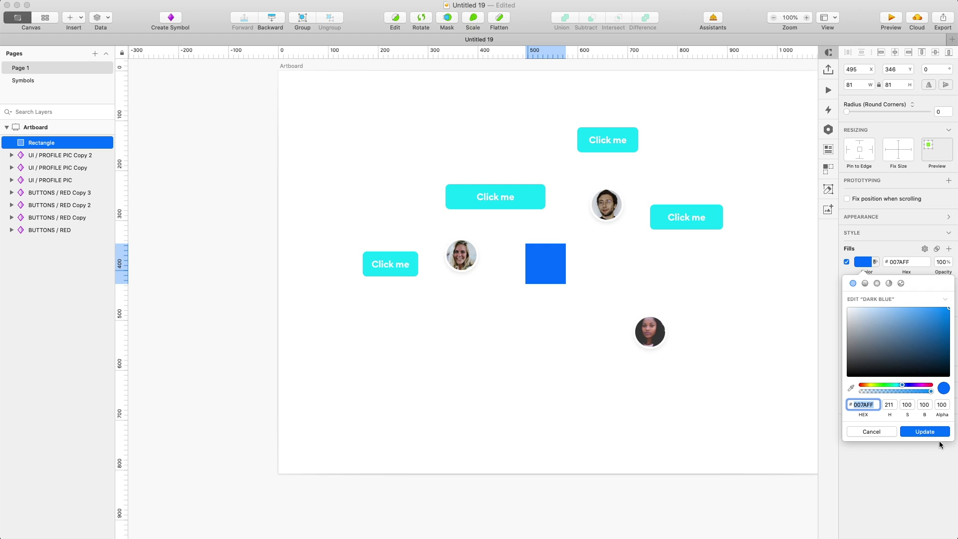
{"action": "left_click", "coordinate": [937, 433]}
{"action": "left_click", "coordinate": [634, 315]}
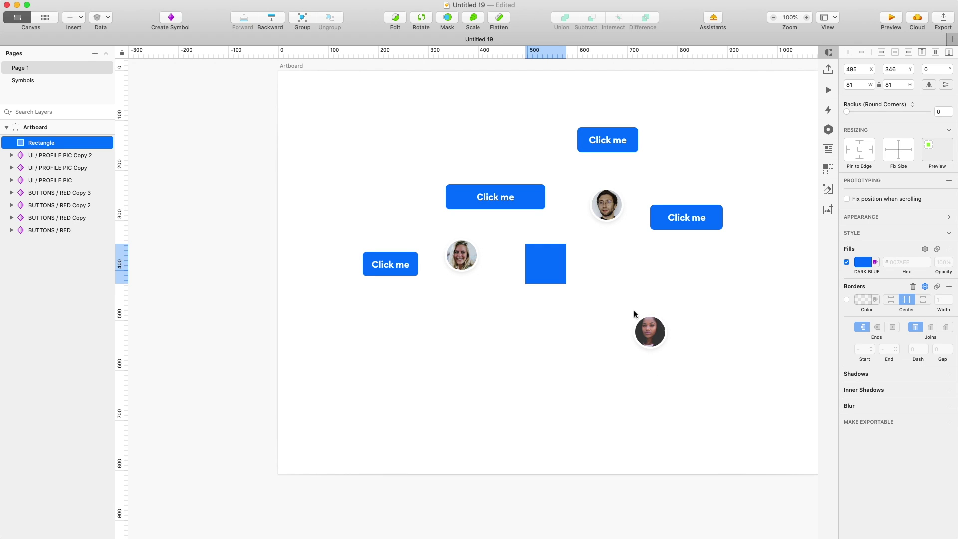
{"action": "left_click", "coordinate": [554, 338]}
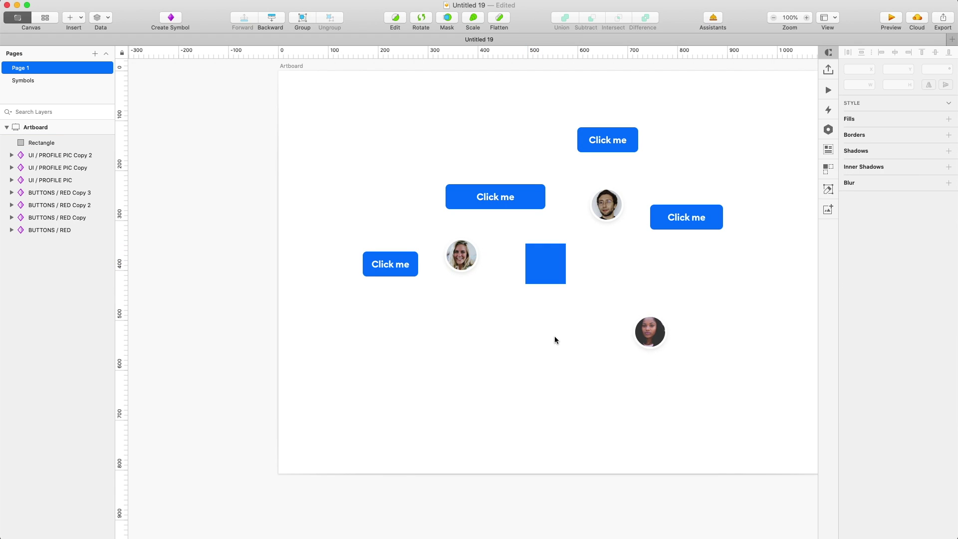
Swap the bottom-left Click me button to the RED symbol, keeping its current size.
{"action": "left_click", "coordinate": [416, 264]}
{"action": "left_click", "coordinate": [886, 207]}
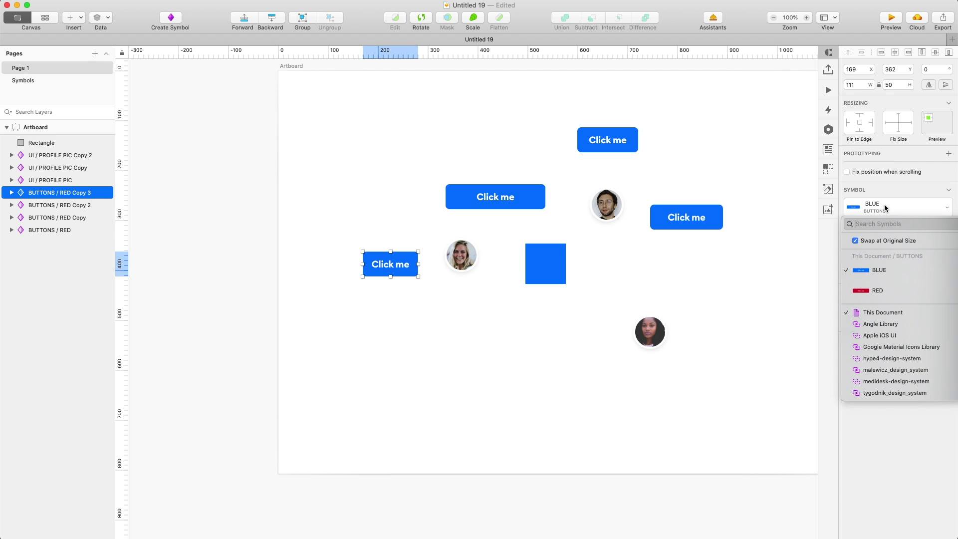
{"action": "left_click", "coordinate": [871, 240]}
{"action": "left_click", "coordinate": [866, 297]}
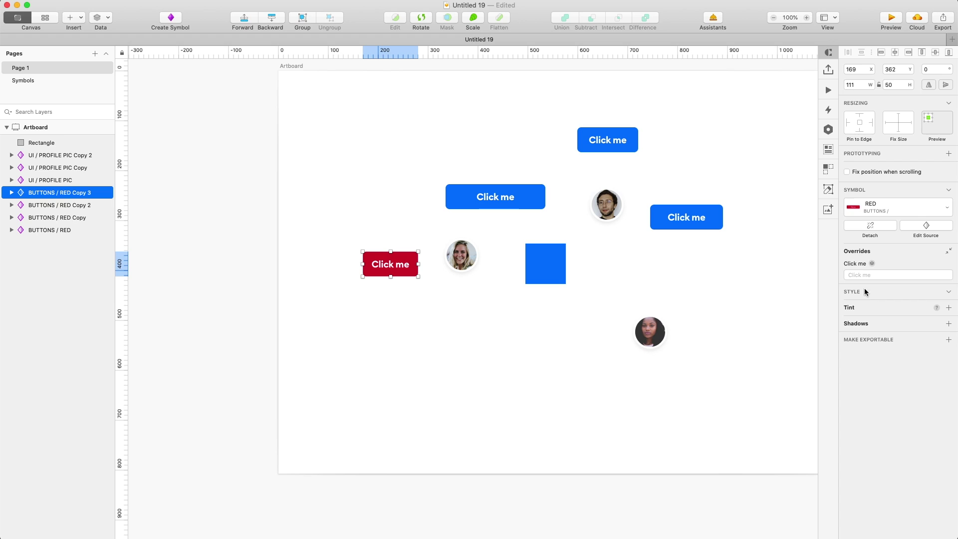
{"action": "left_click", "coordinate": [869, 206]}
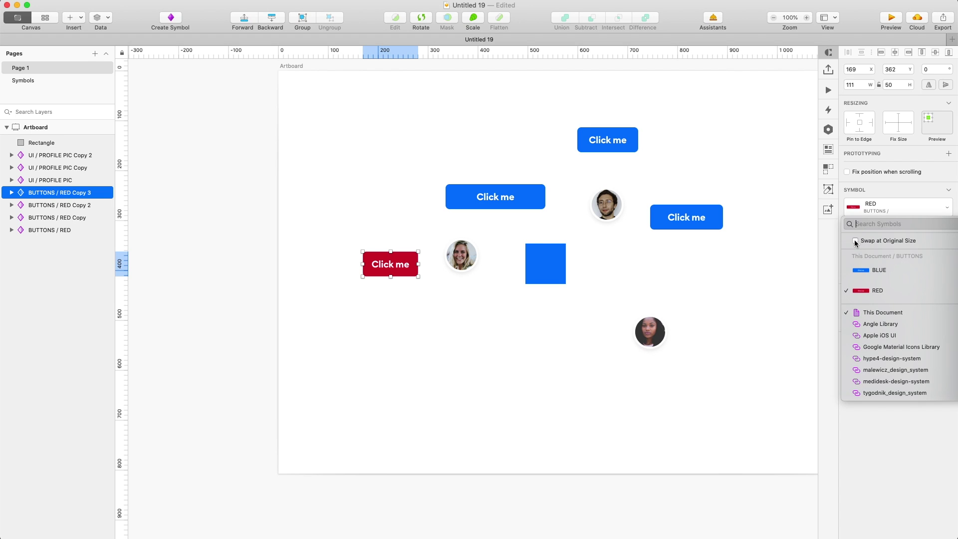
{"action": "left_click", "coordinate": [645, 160]}
Swap the top Click me button to RED at the symbol's original 200 width.
{"action": "left_click", "coordinate": [608, 140]}
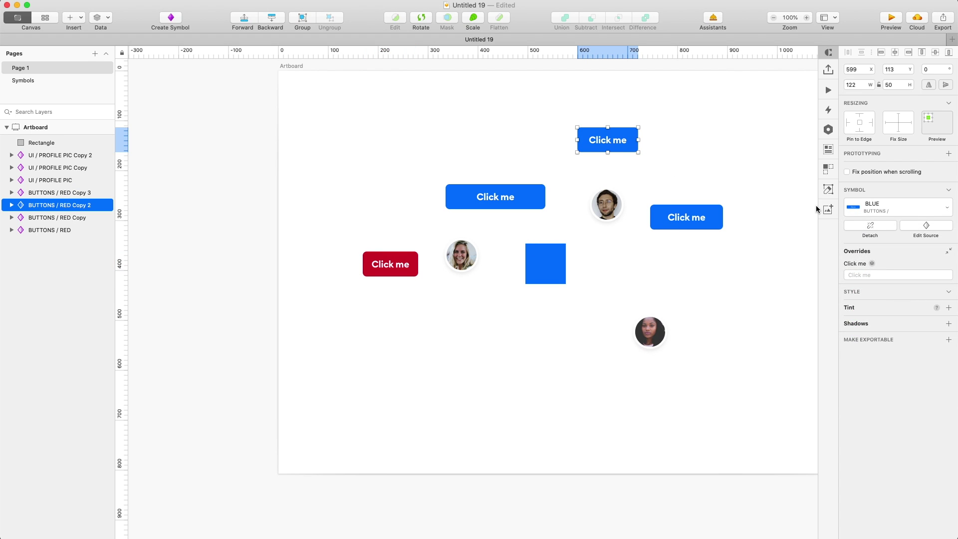
{"action": "left_click", "coordinate": [852, 212]}
{"action": "left_click", "coordinate": [854, 241]}
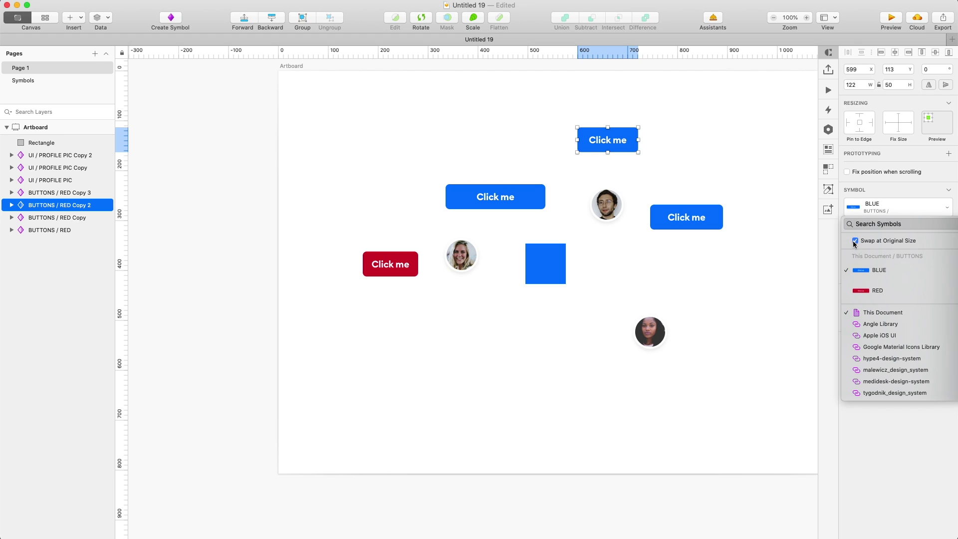
{"action": "left_click", "coordinate": [865, 290]}
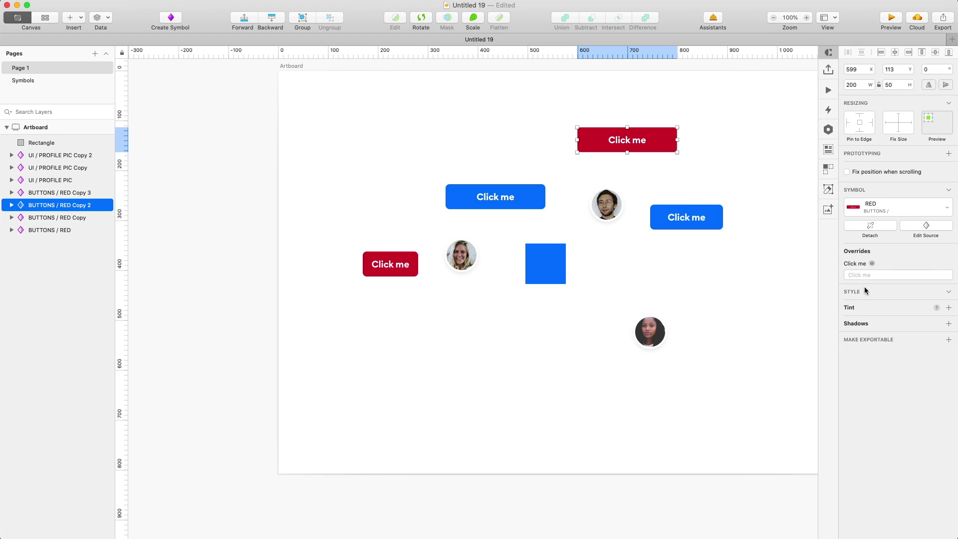
Swap the right Click me button to the RED symbol, keeping its current size.
{"action": "left_click", "coordinate": [713, 219]}
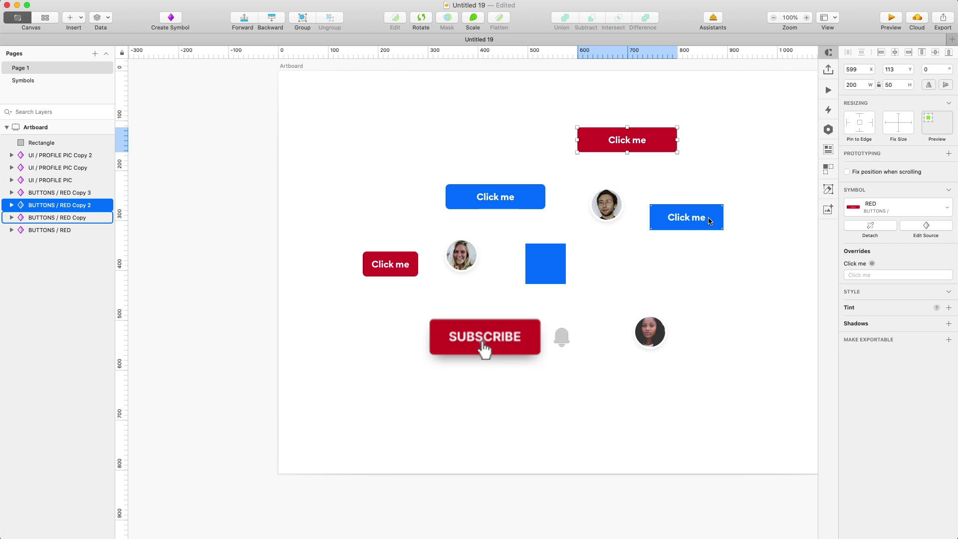
{"action": "left_click", "coordinate": [853, 209]}
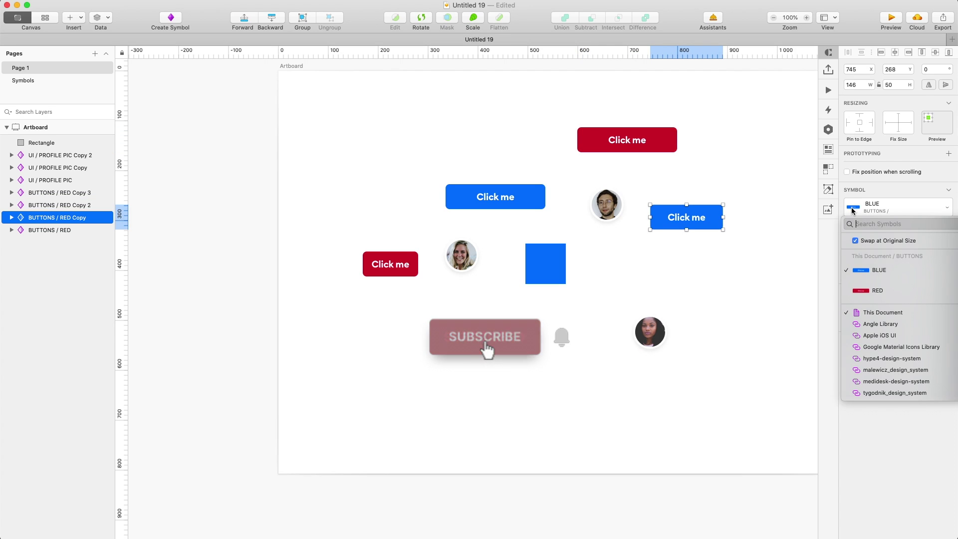
{"action": "left_click", "coordinate": [854, 241]}
{"action": "left_click", "coordinate": [864, 290]}
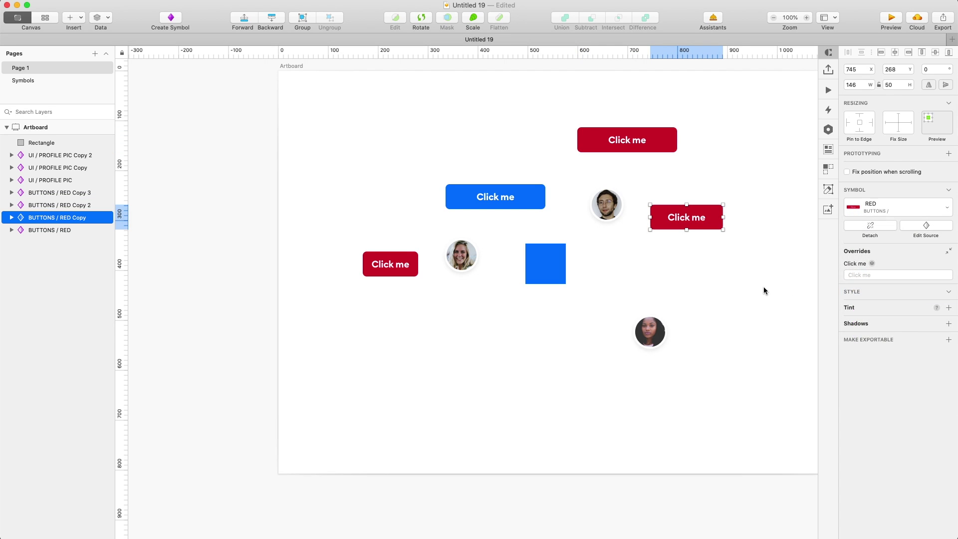
{"action": "left_click", "coordinate": [763, 290]}
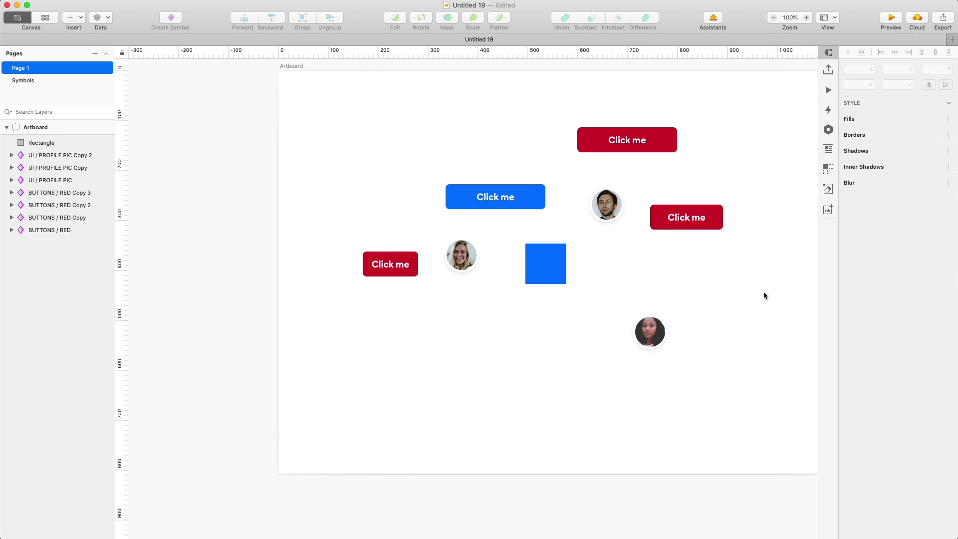